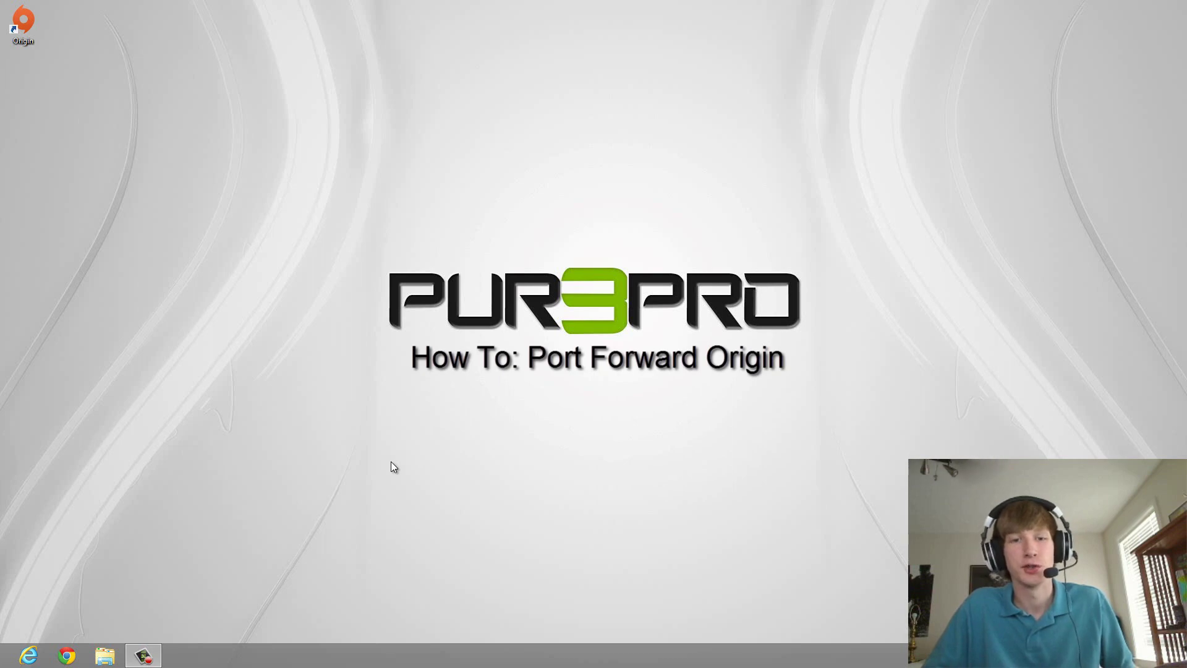
Launch the Origin client, browse its store window, then close it.
double_click(23, 20)
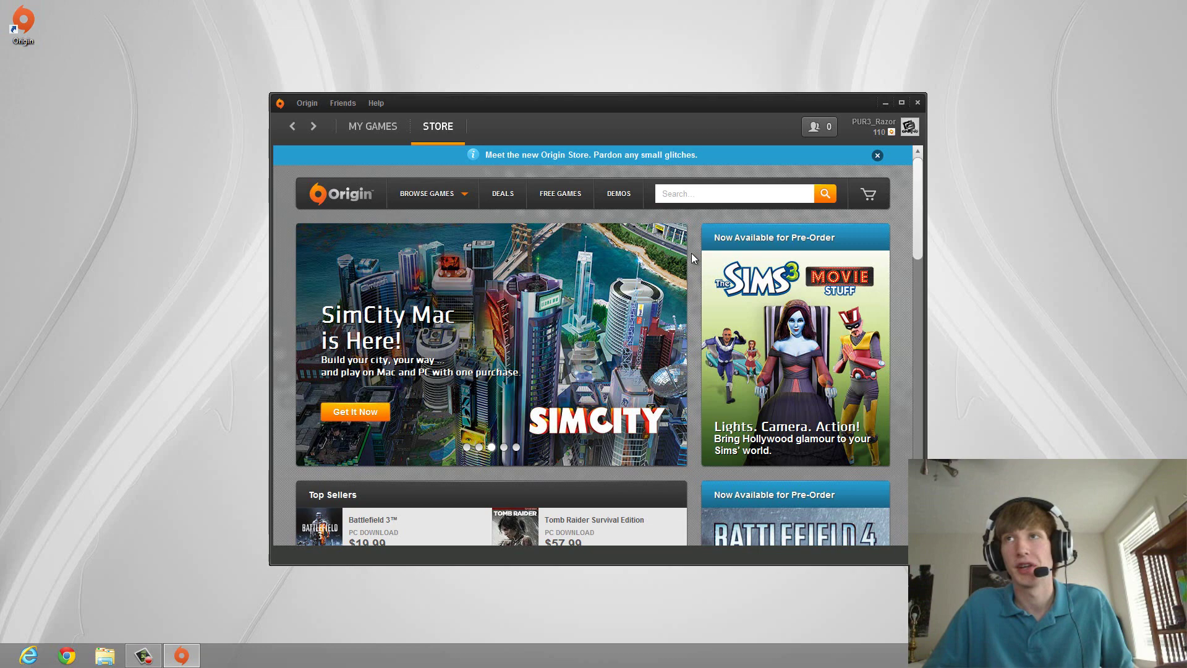
scroll(692, 254, "down", 4)
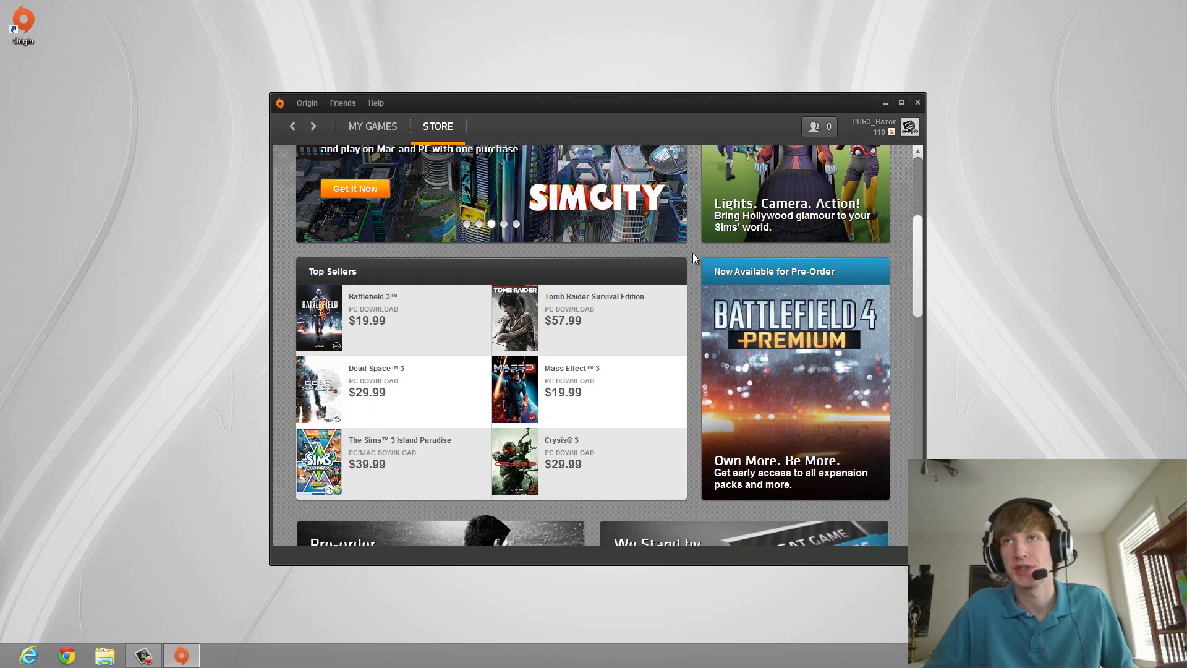
scroll(693, 259, "down", 1)
scroll(692, 258, "up", 1)
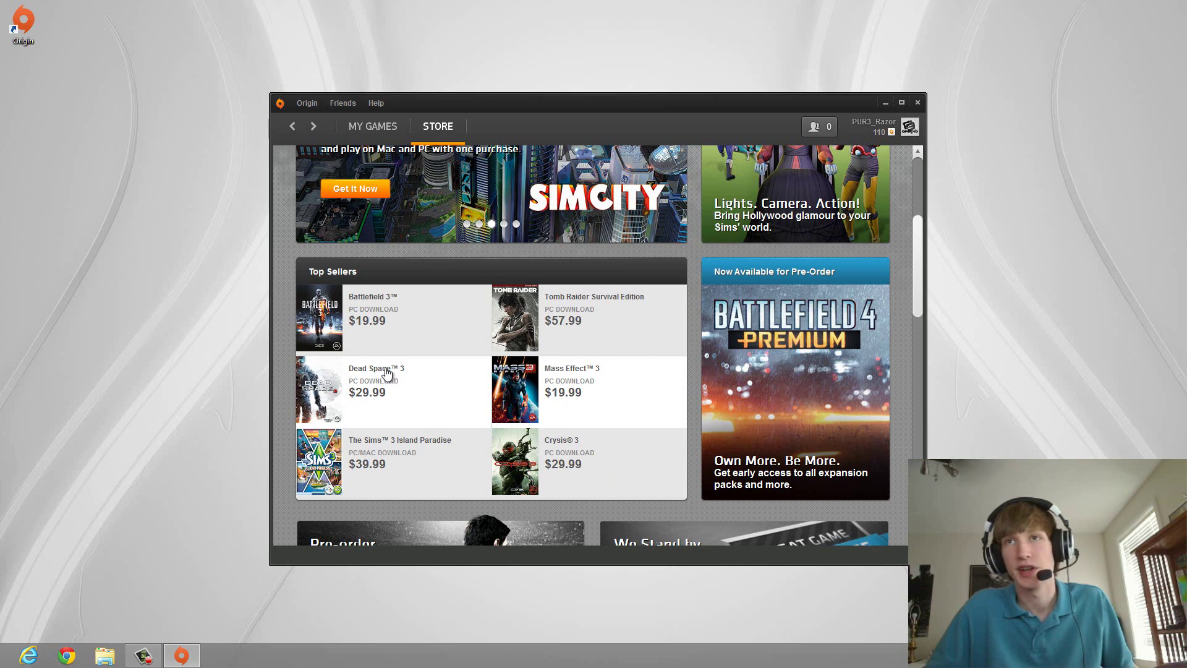
scroll(700, 335, "up", 4)
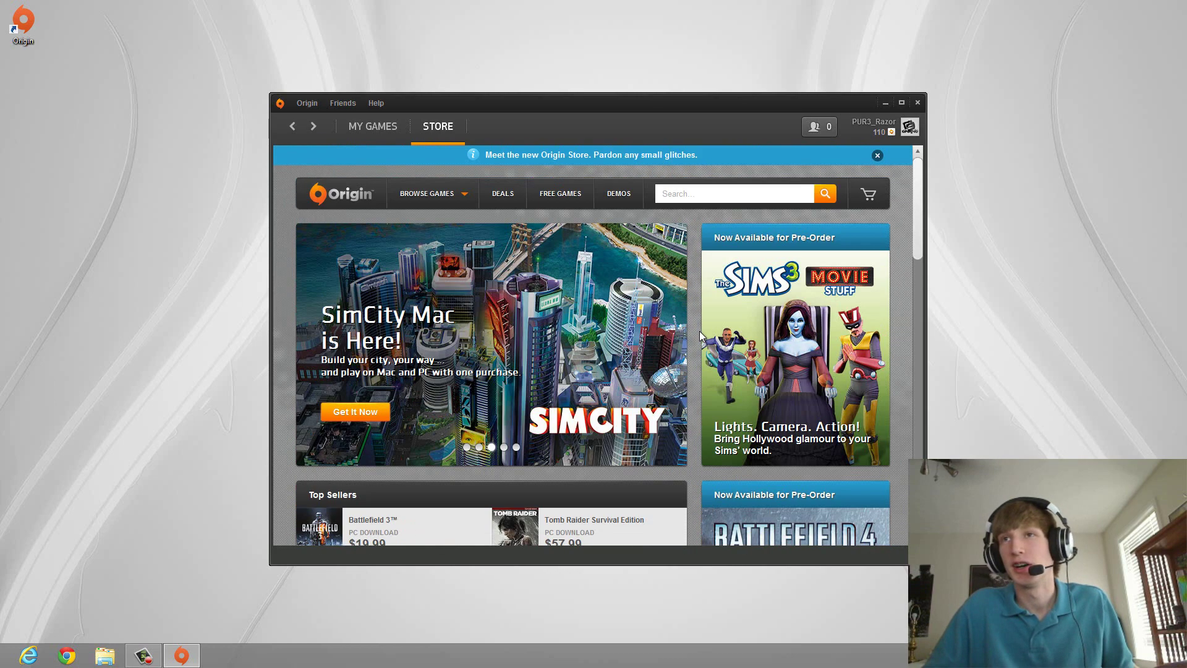
scroll(700, 335, "down", 4)
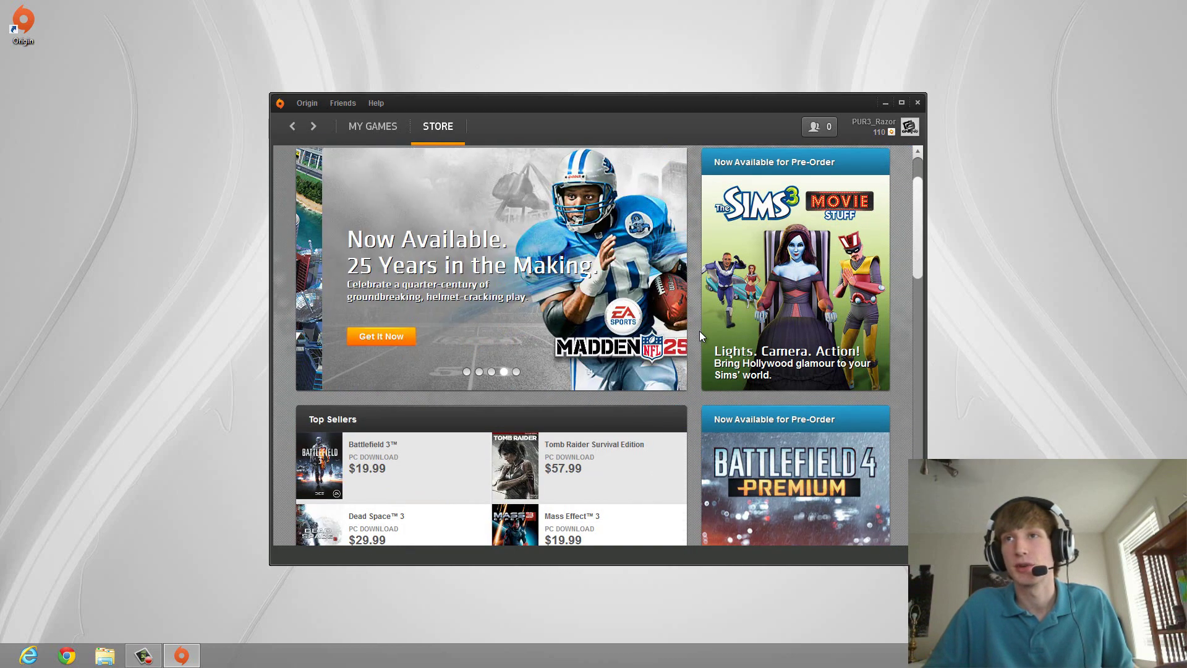
scroll(699, 332, "up", 4)
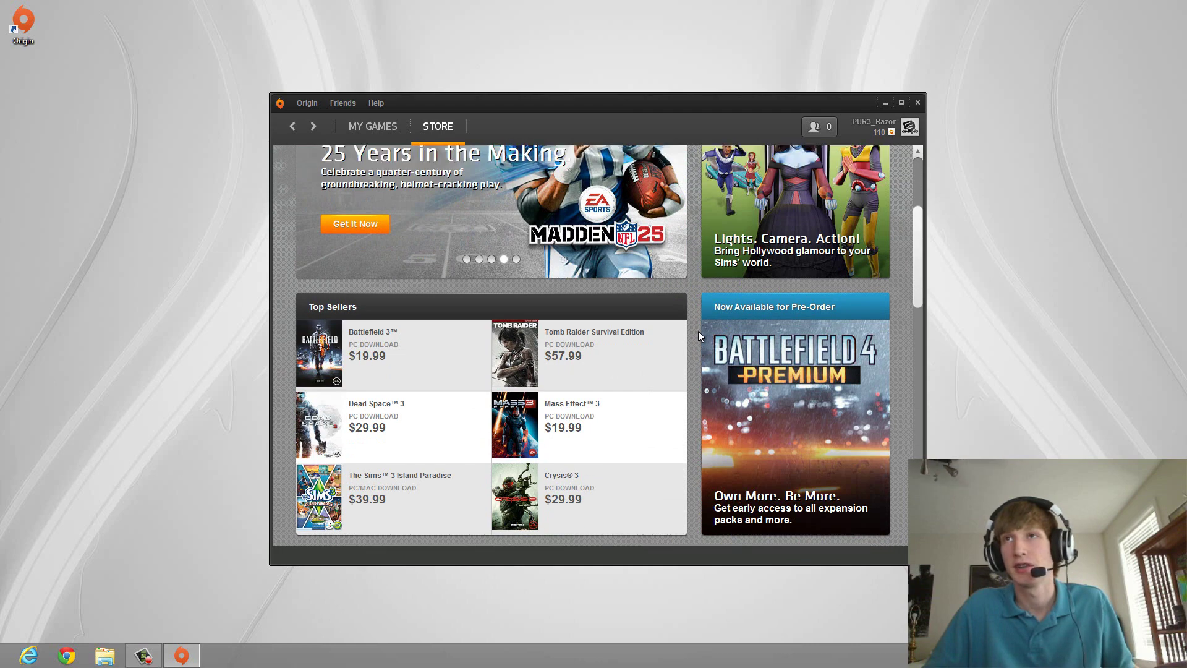
scroll(698, 332, "down", 5)
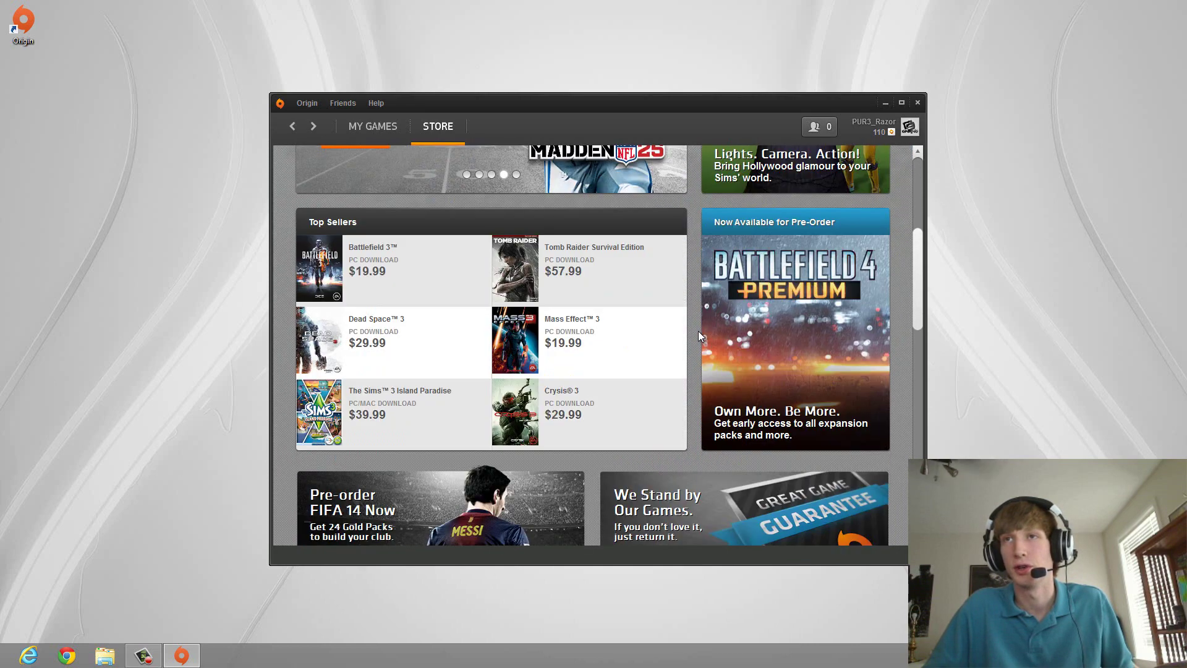
scroll(698, 336, "up", 4)
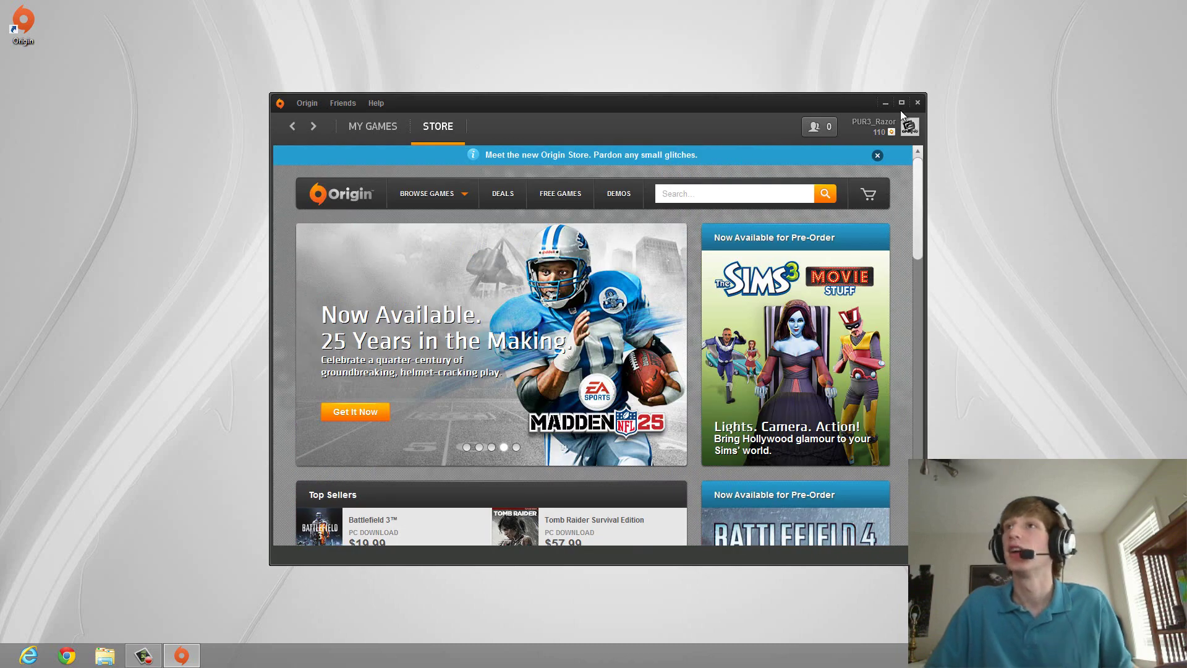
left_click(917, 102)
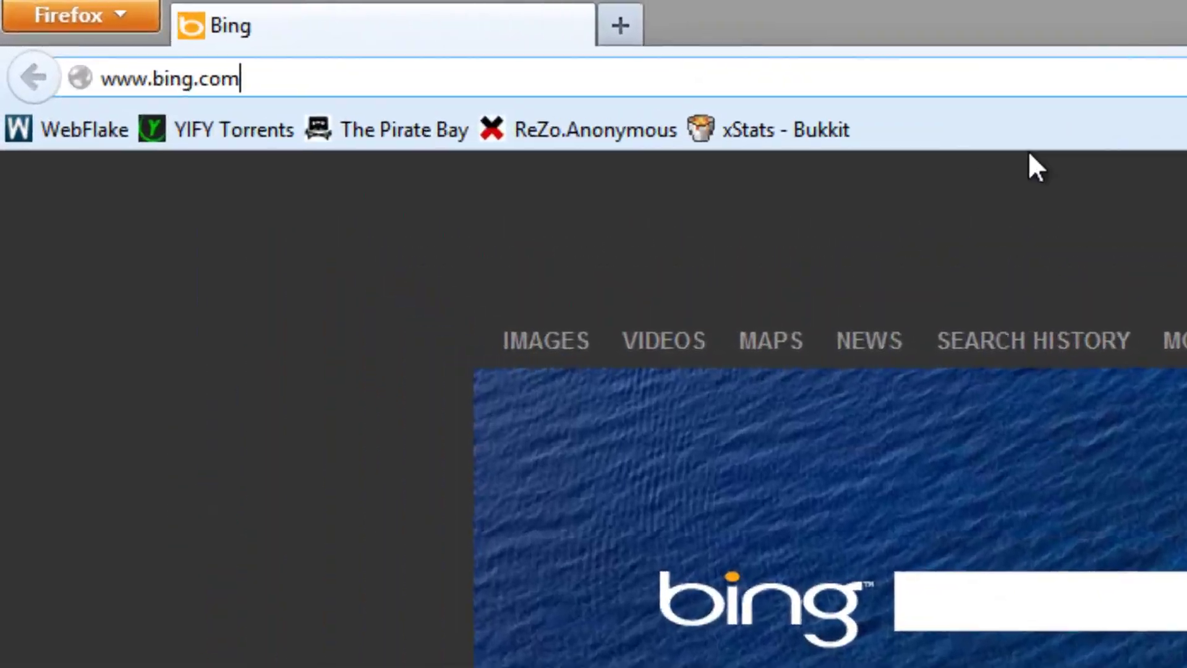
Load the router address 192.168.1.1 in Firefox.
key("ctrl+a")
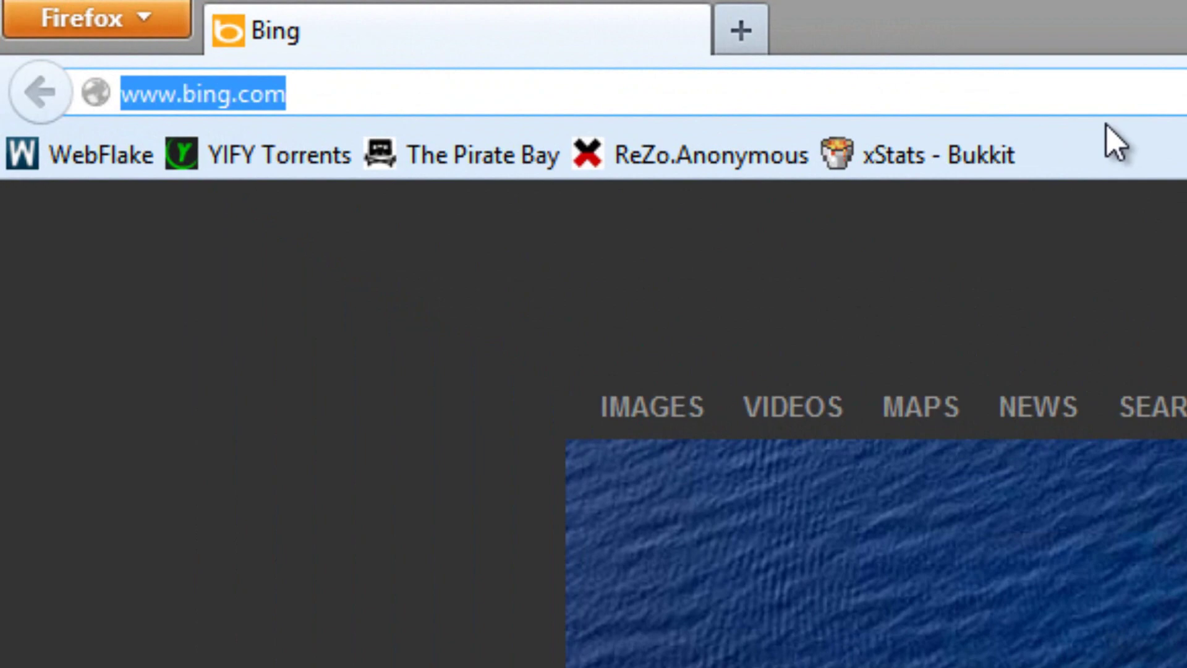
type("192.168")
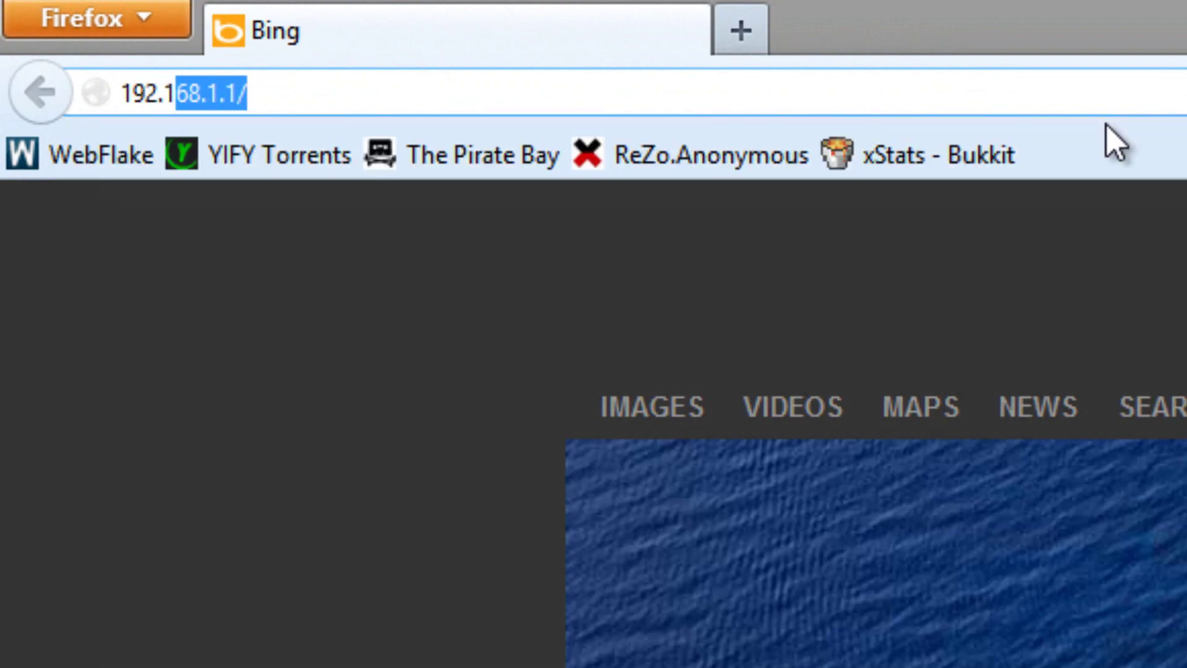
type(".1.1")
key("Return")
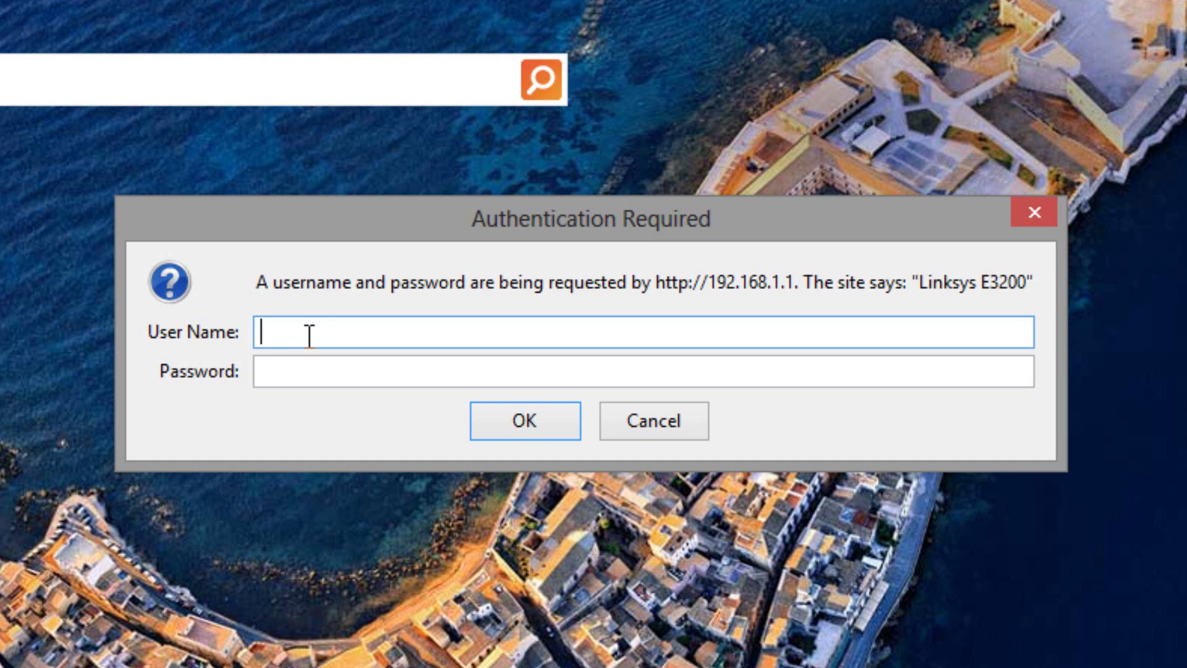
Log in to the router with the administrator user name and password.
type("admin")
key("Tab")
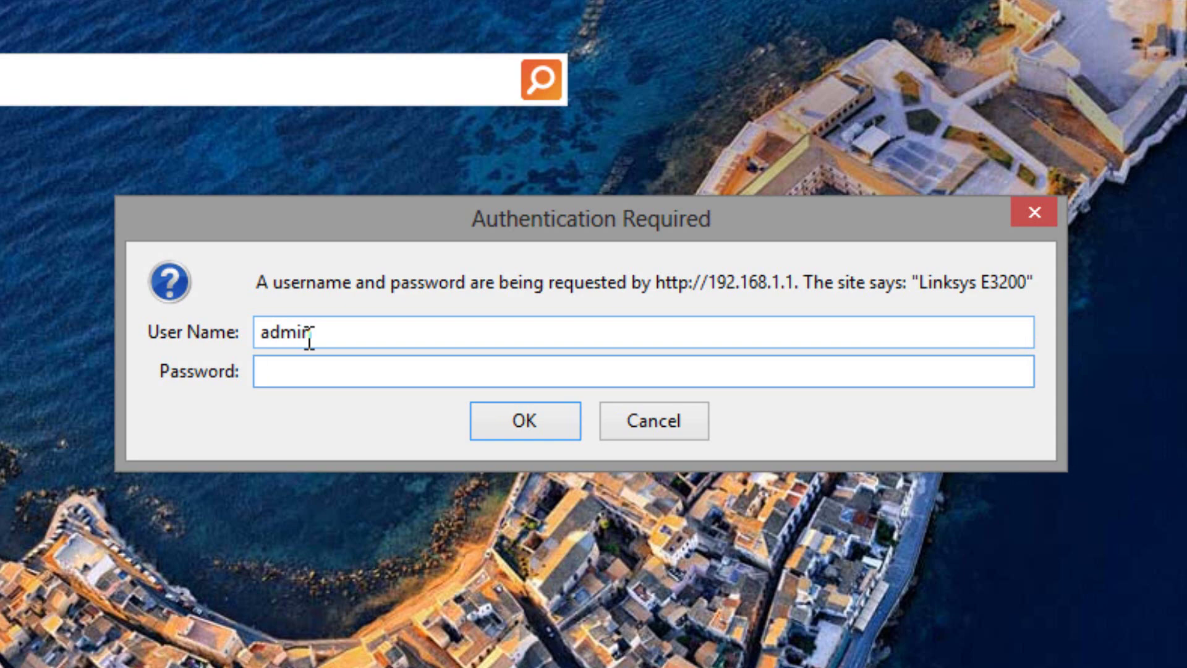
type("a")
key("BackSpace")
type("admi")
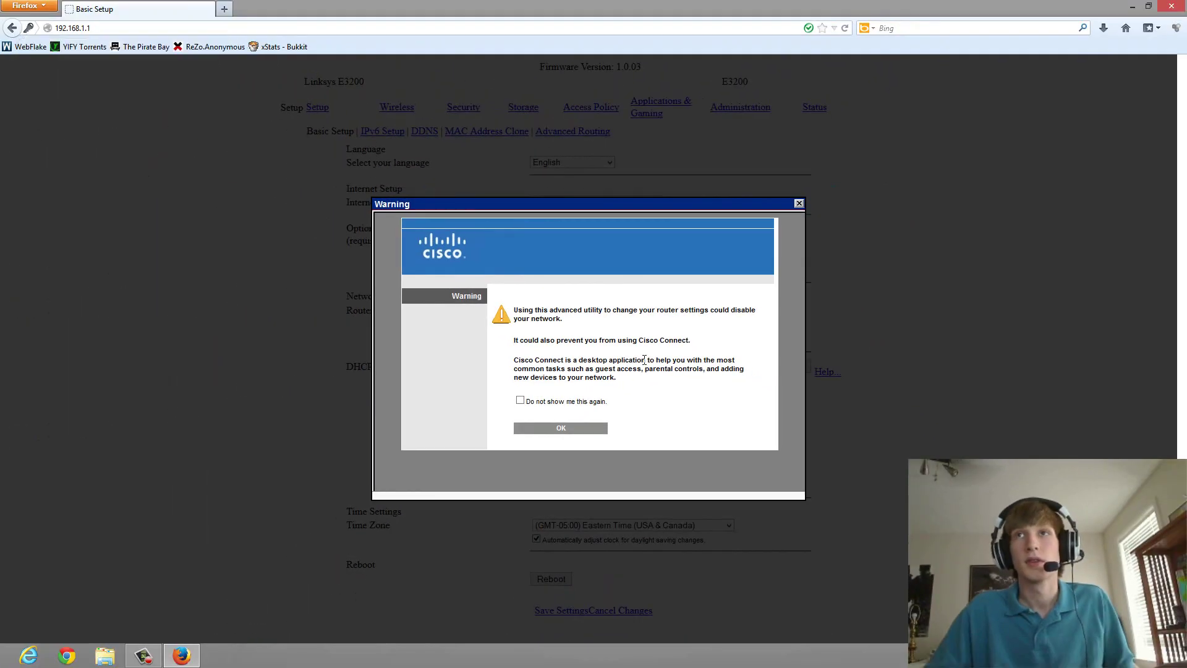
Dismiss the Cisco Connect warning, reload the page, and dismiss the warning again.
left_click(799, 203)
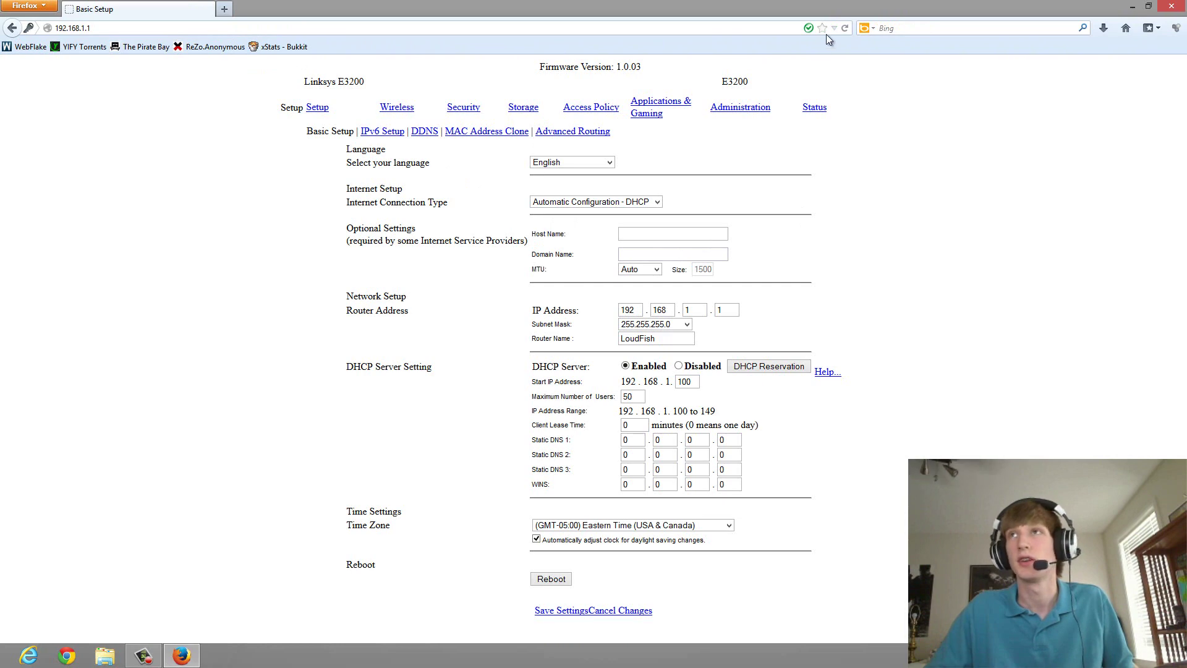
left_click(846, 27)
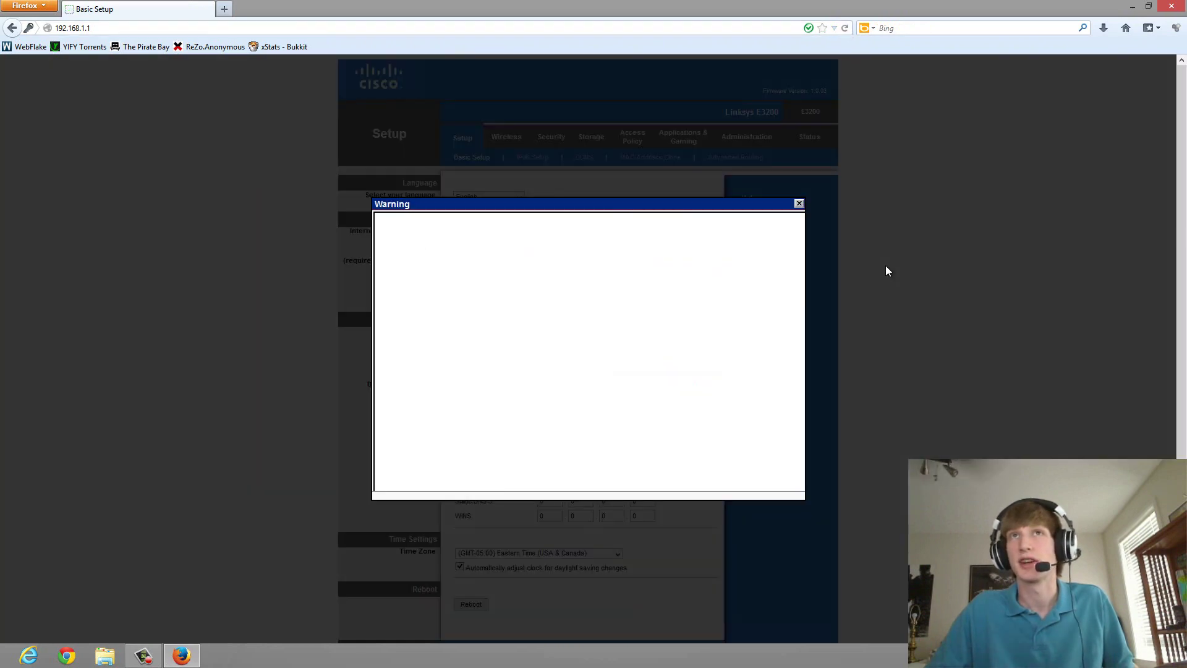
left_click(799, 203)
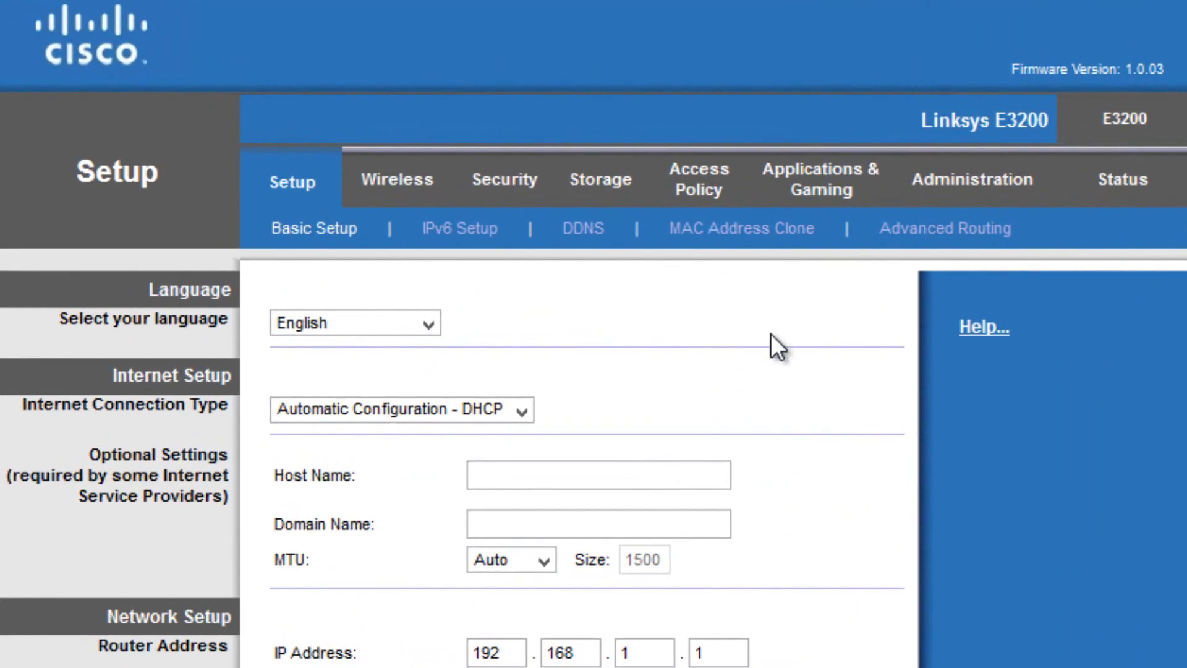
scroll(841, 330, "up", 1)
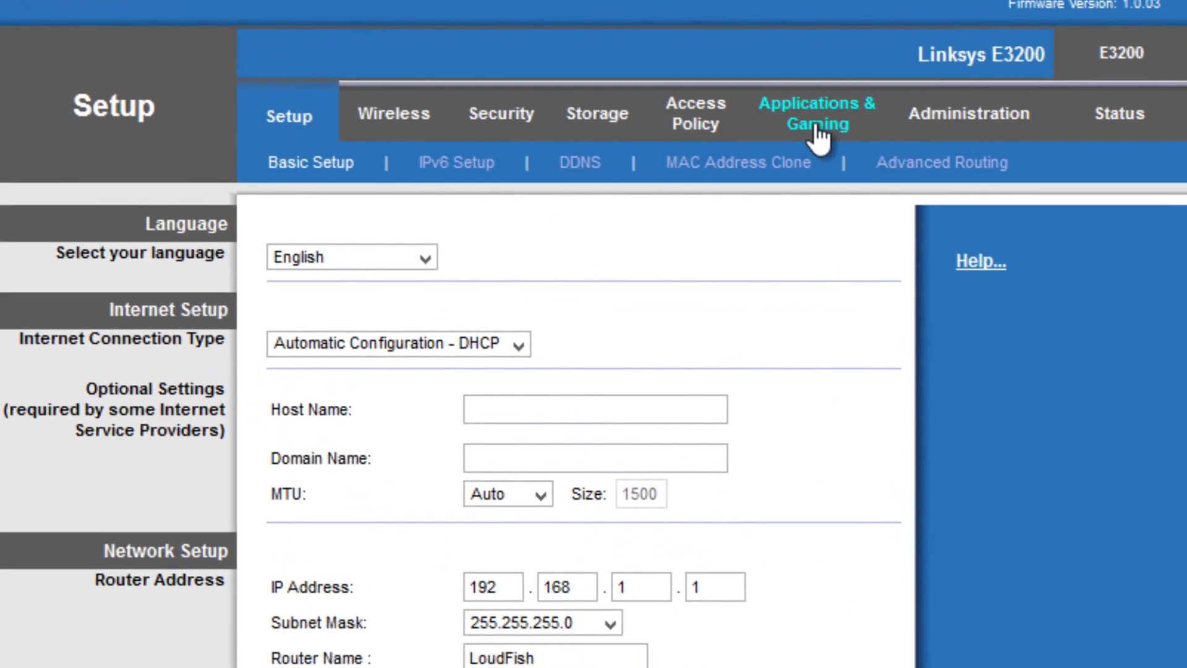
In Single Port Forwarding, add an Origin1 entry with external and internal port 80.
left_click(823, 196)
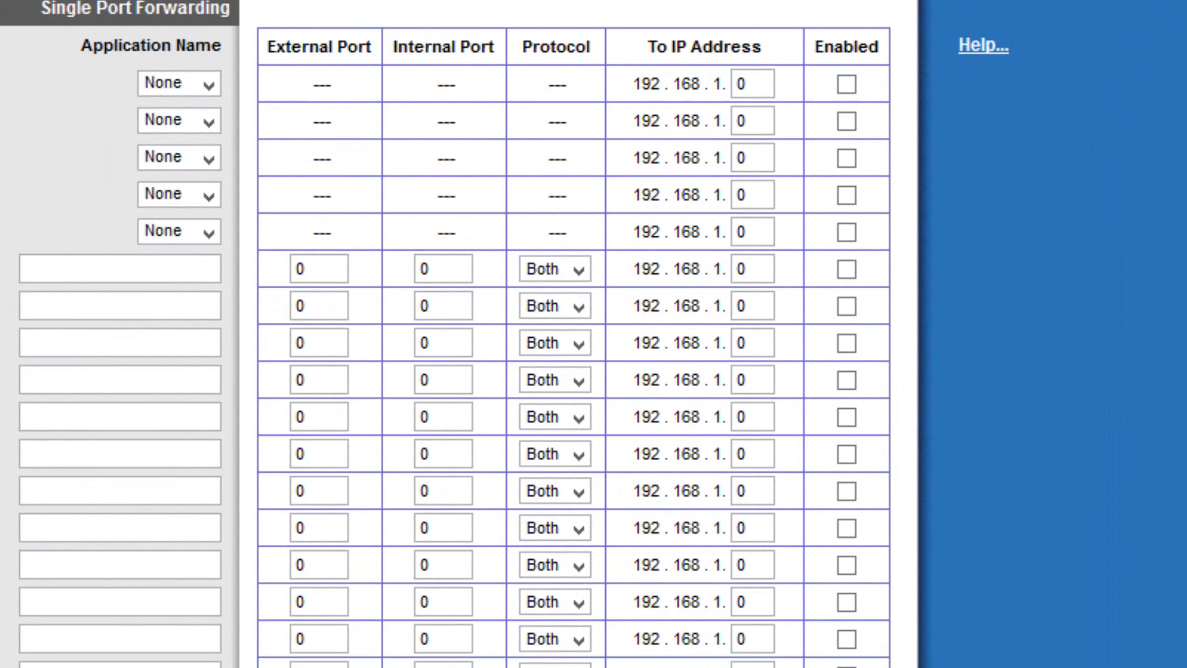
left_click(180, 274)
type("Origin1")
left_click(123, 292)
left_click(337, 272)
key("Tab")
type("80")
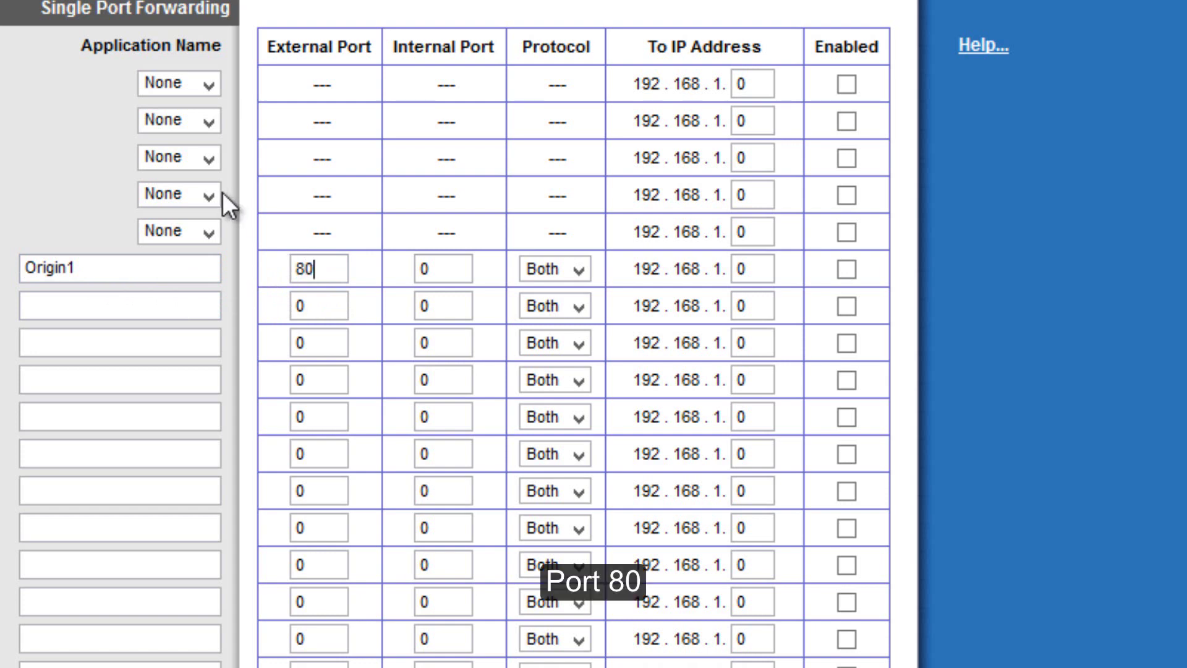
key("Tab")
type("80")
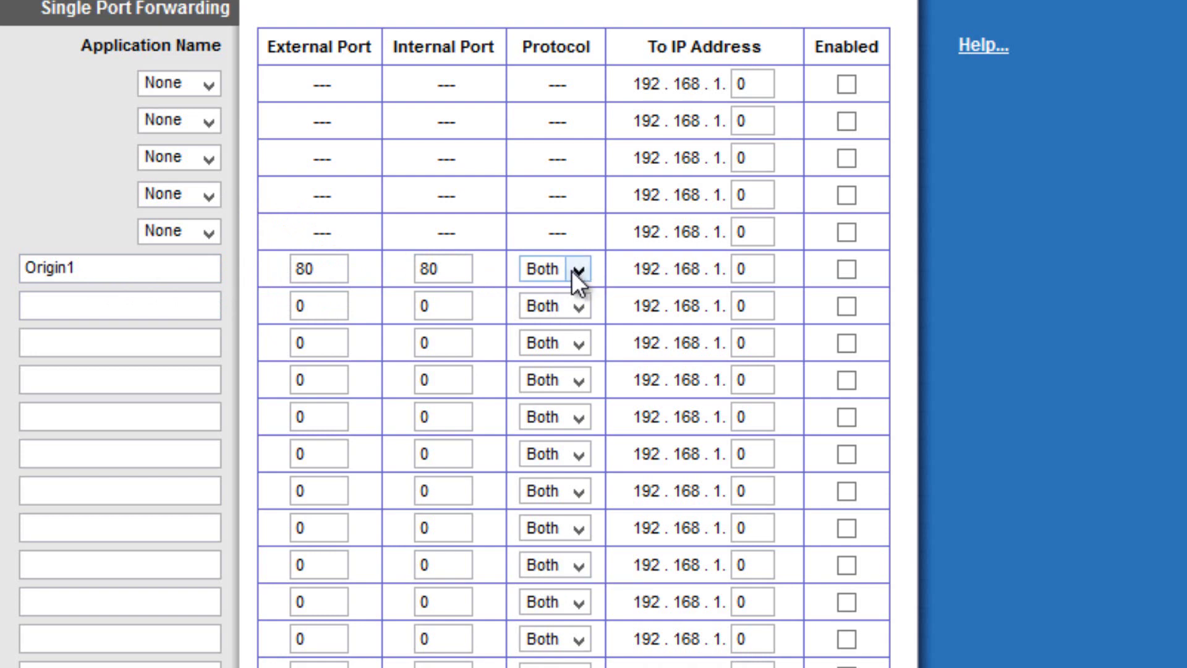
double_click(762, 268)
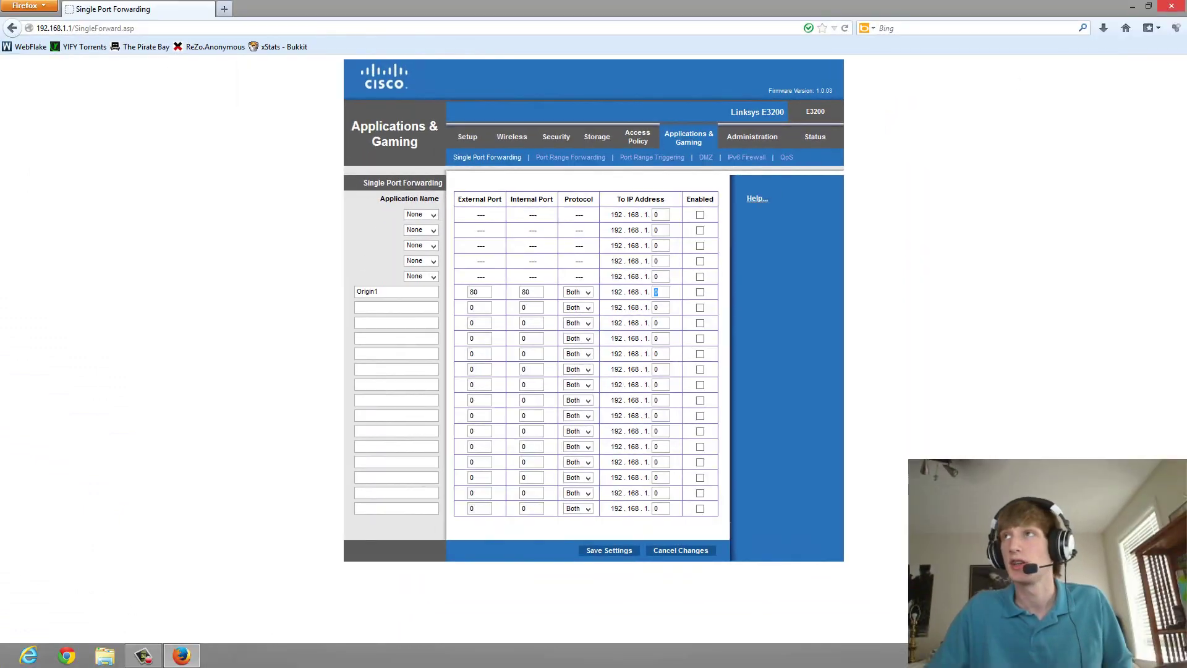
Open Command Prompt from a Windows search for cmd.
mouse_move(1184, 3)
left_click(1167, 211)
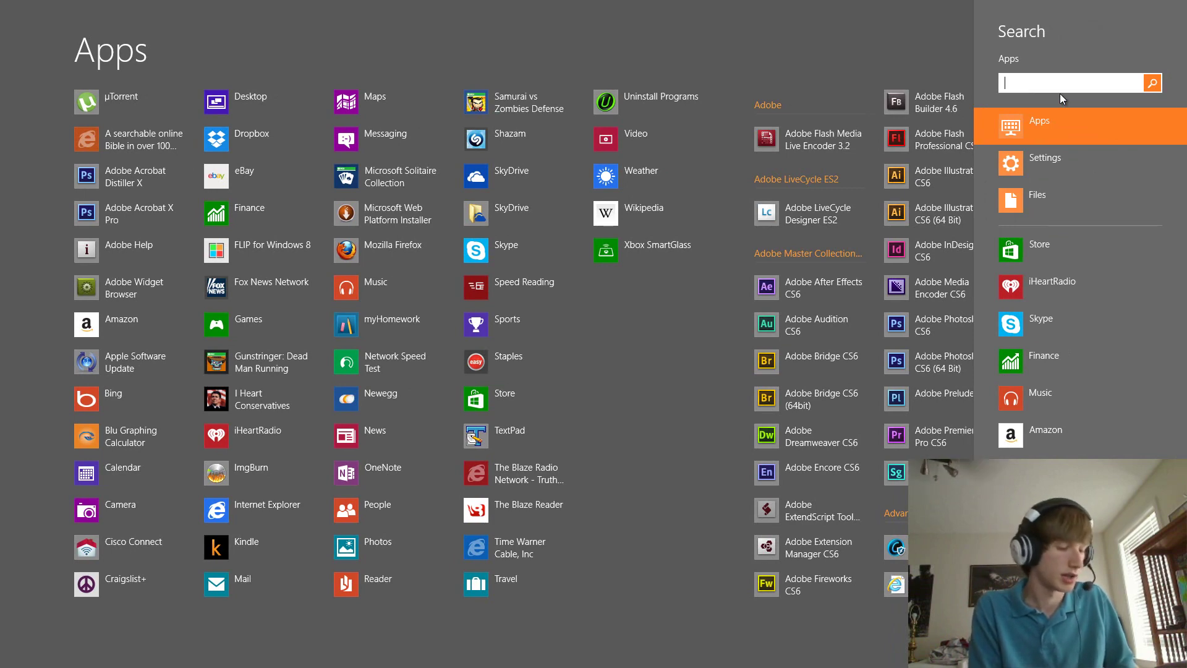
type("cmd")
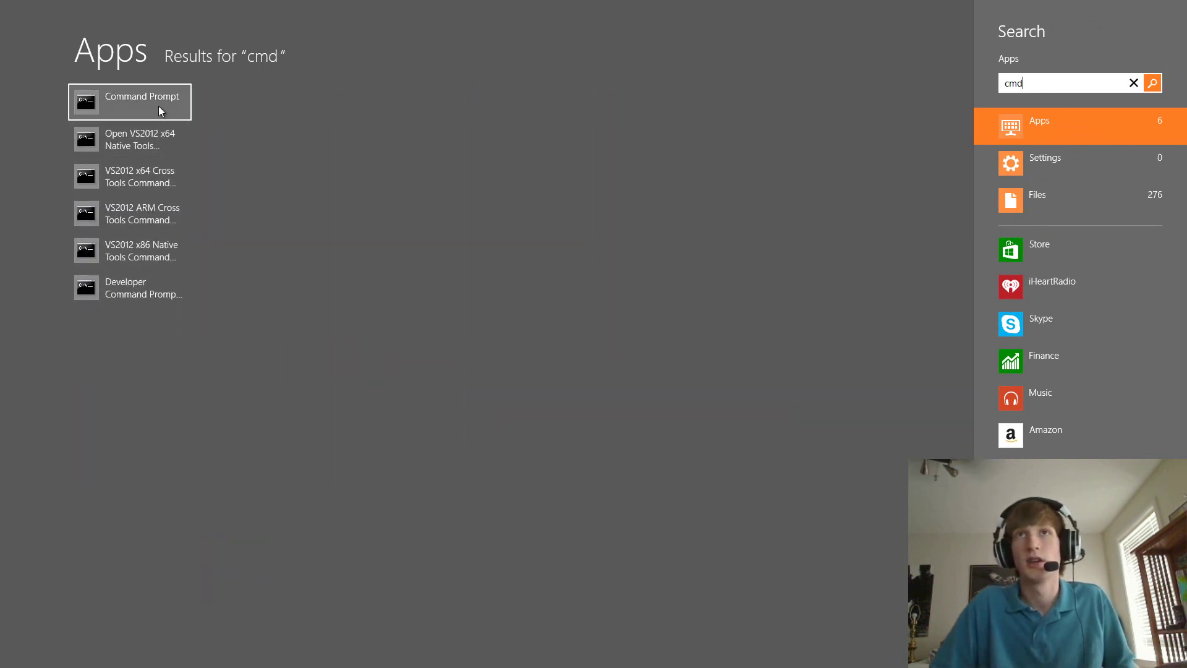
left_click(158, 105)
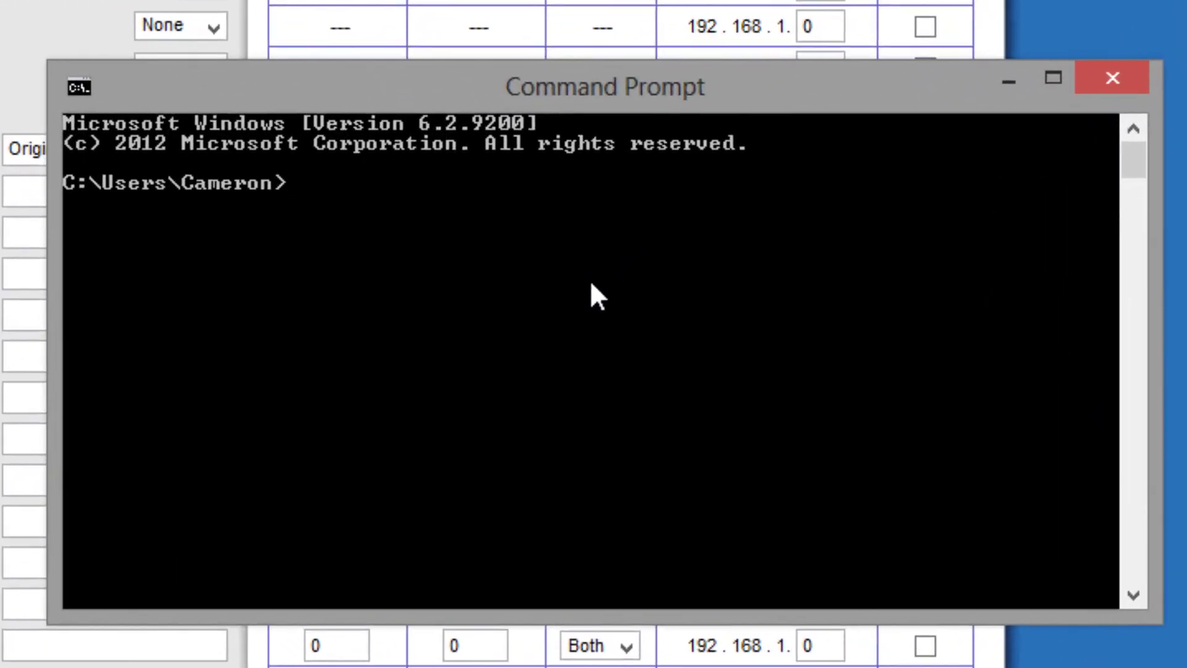
Run ipconfig to read the Wi-Fi adapter's IPv4 address, 192.168.1.103.
type("ipcofig")
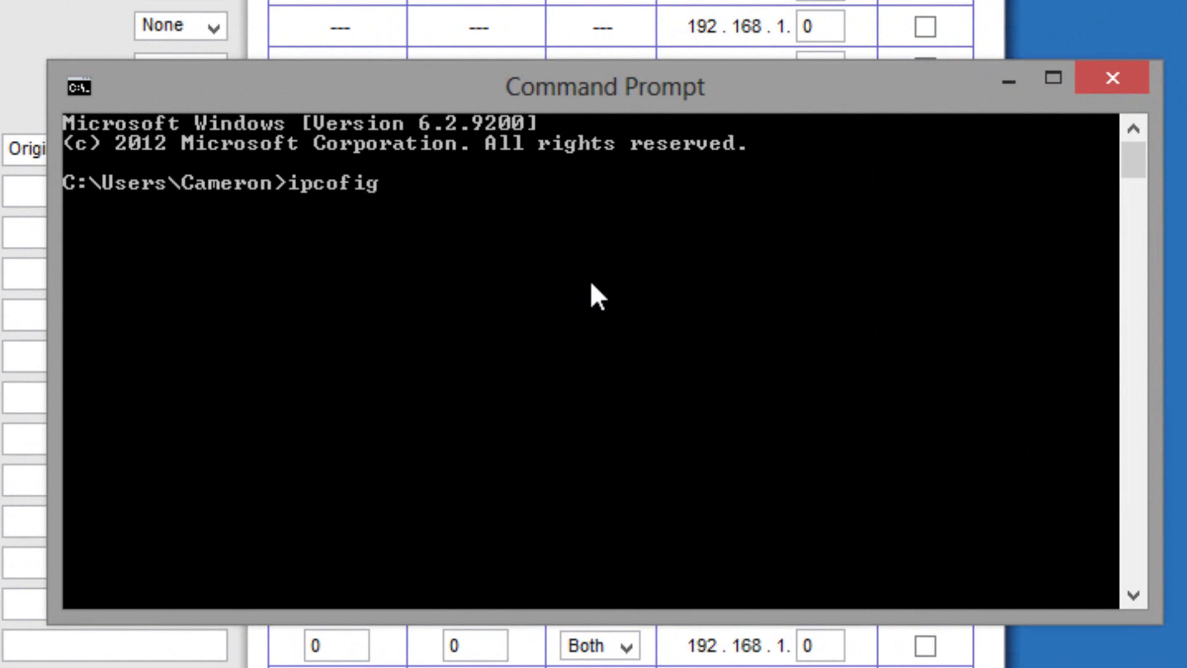
key("BackSpace")
key("BackSpace")
key("BackSpace")
type("nfig")
key("Return")
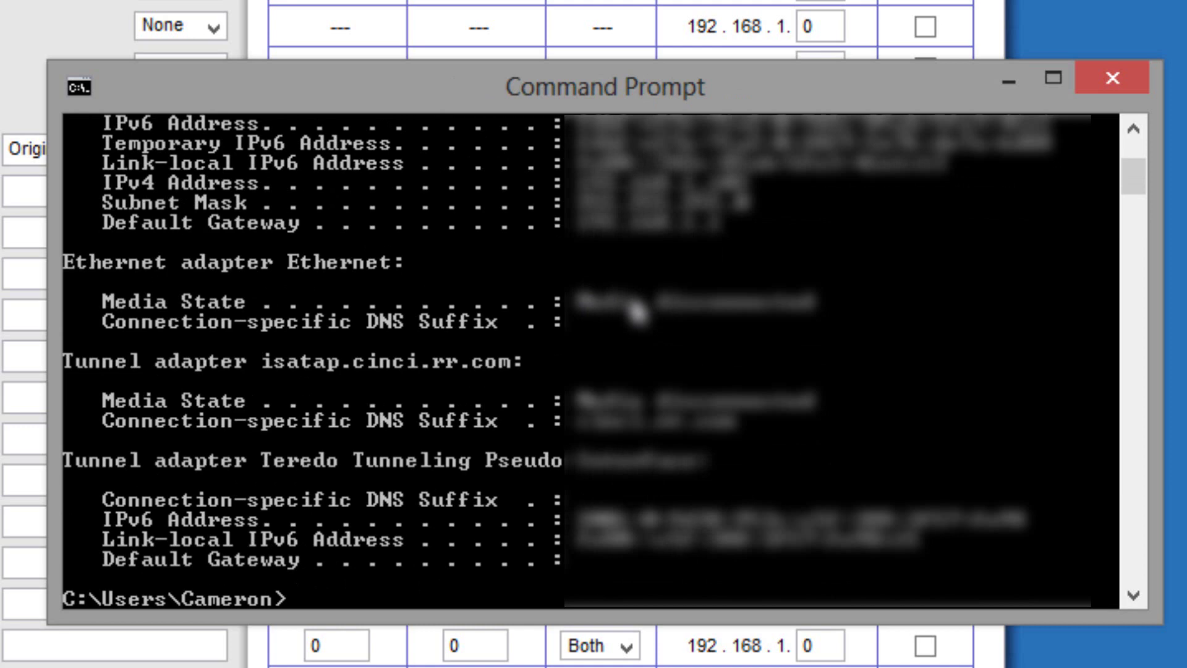
scroll(636, 314, "up", 1)
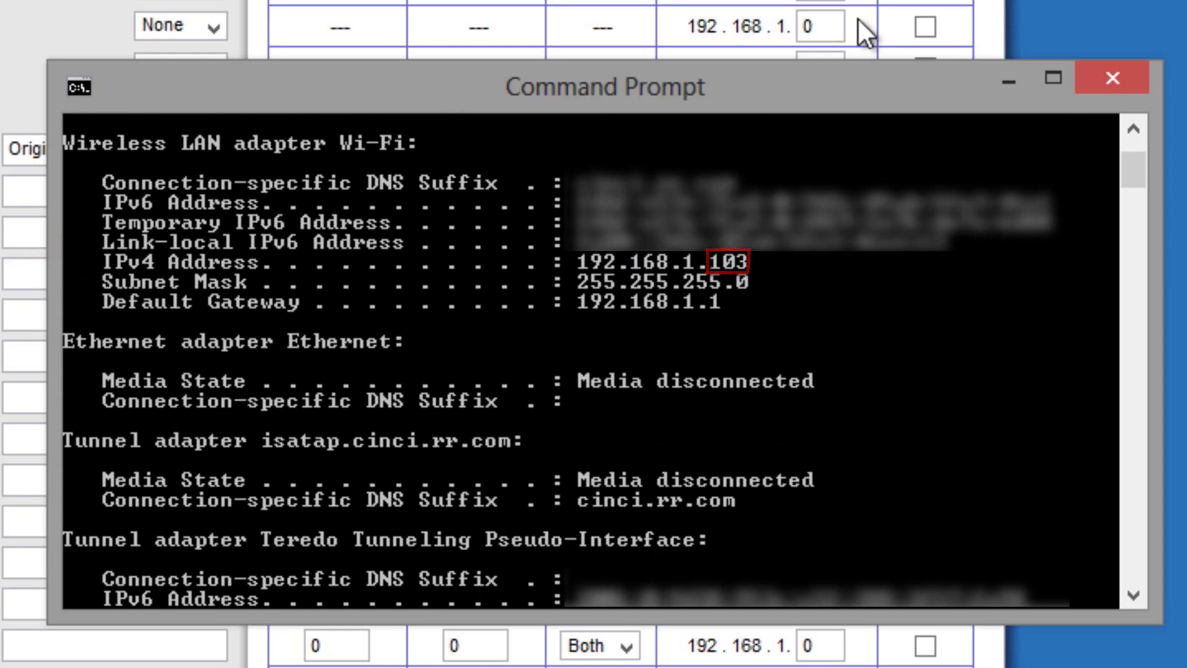
Point Origin1 to IP last octet 103 and enable it.
left_click(819, 3)
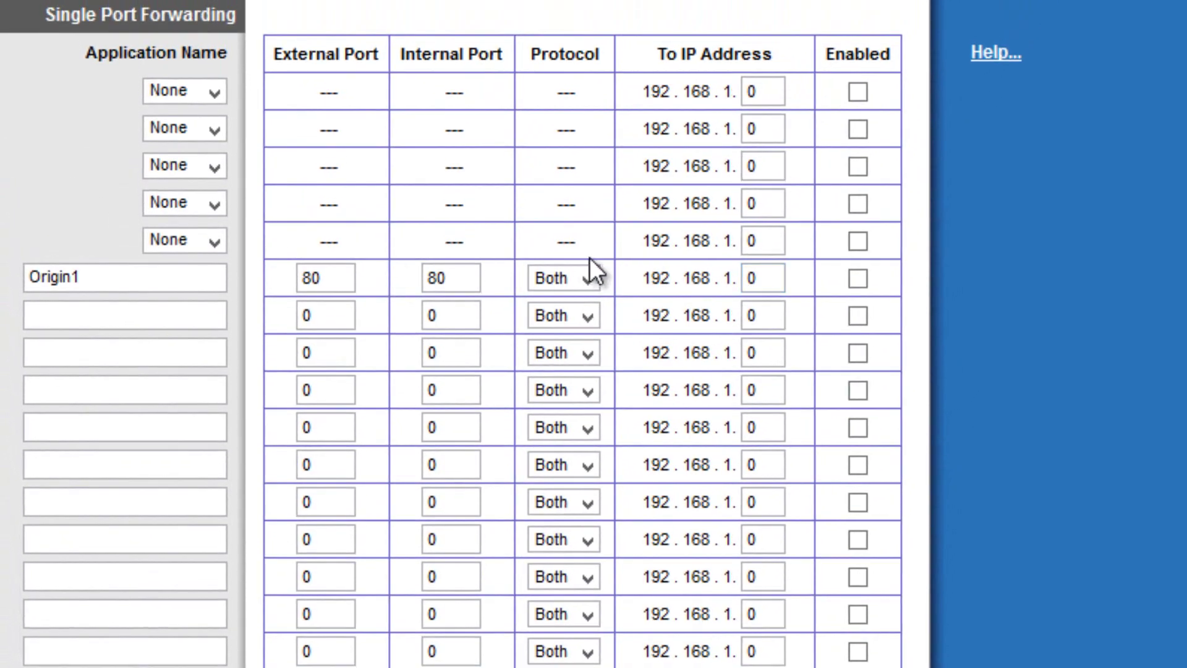
double_click(766, 280)
type("103")
left_click(858, 279)
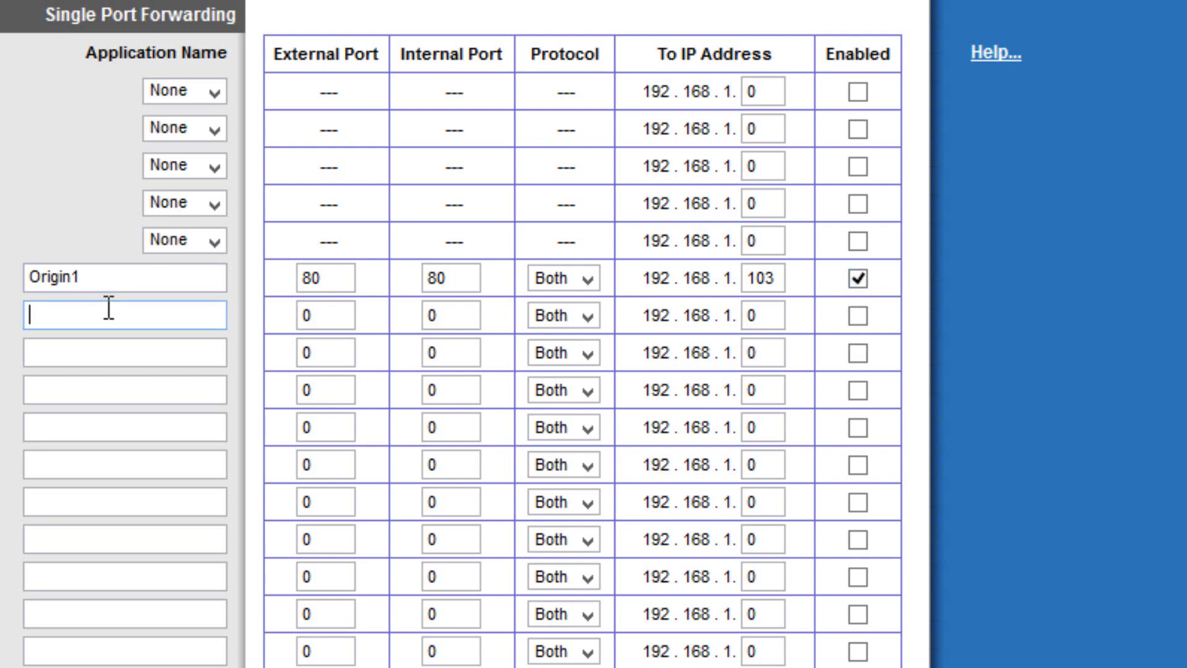
Add an enabled Origin2 entry on ports 443/443 forwarding to 192.168.1.103.
type("Origin2")
double_click(331, 316)
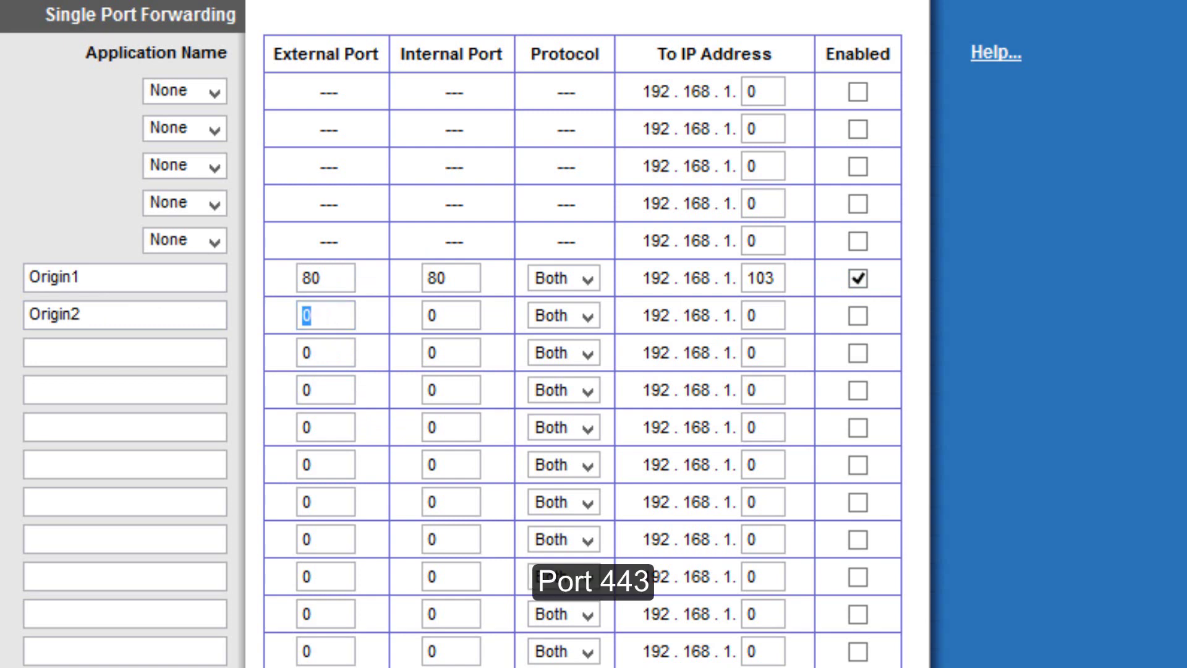
type("443")
key("Tab")
type("443")
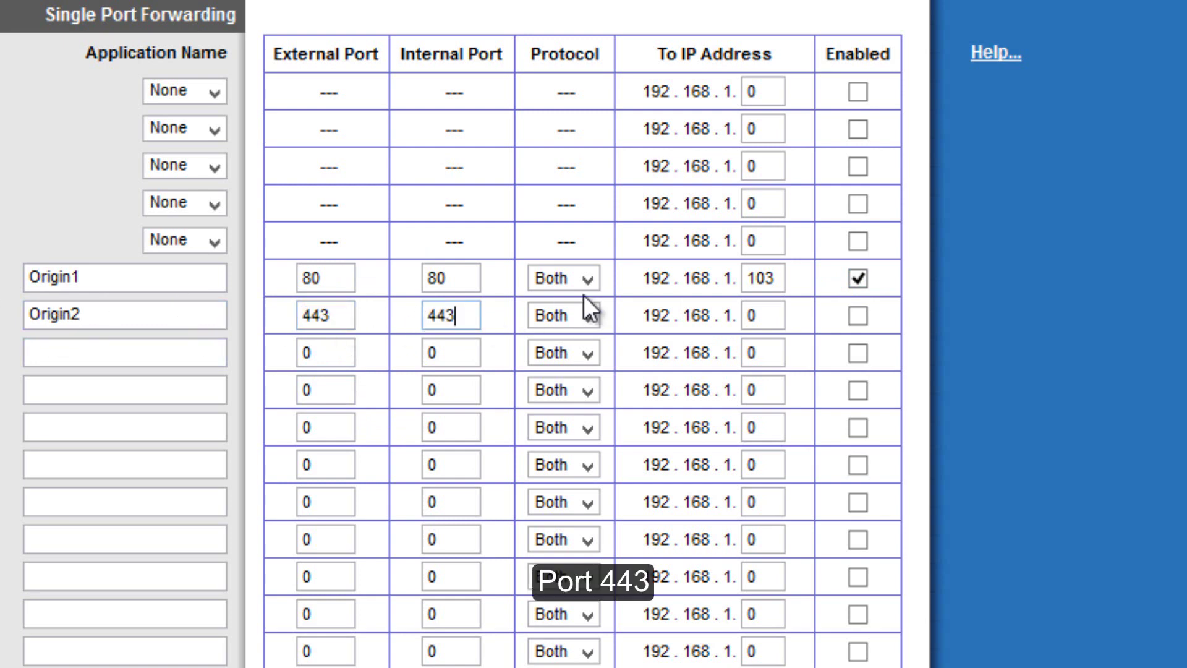
double_click(770, 317)
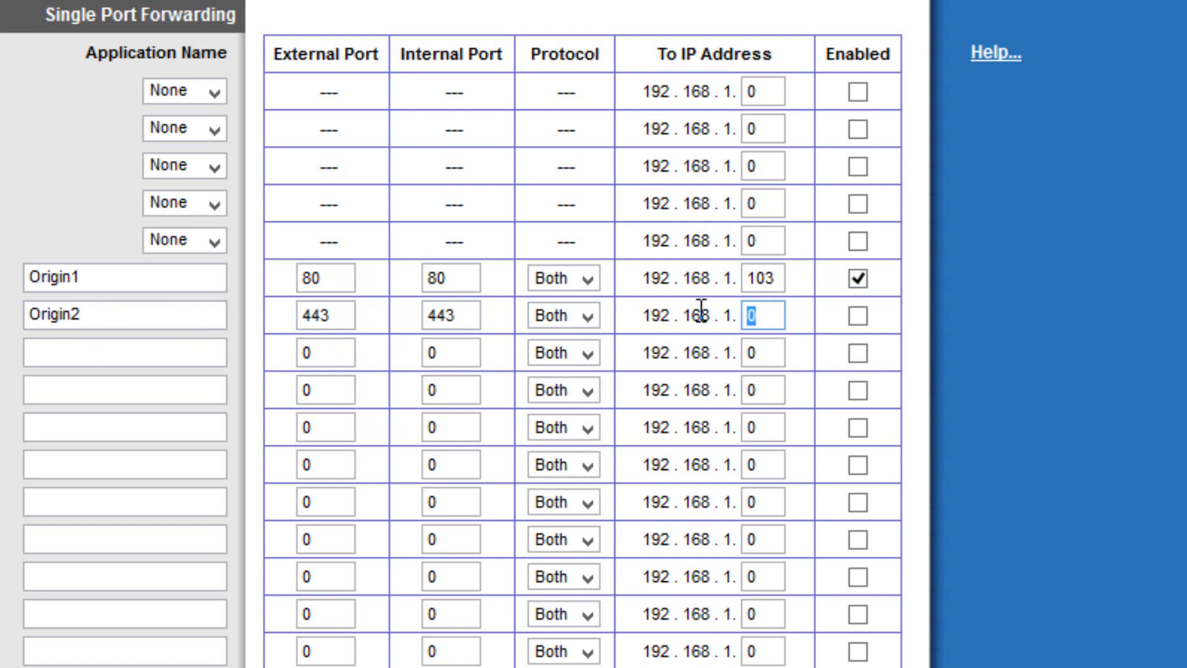
type("103")
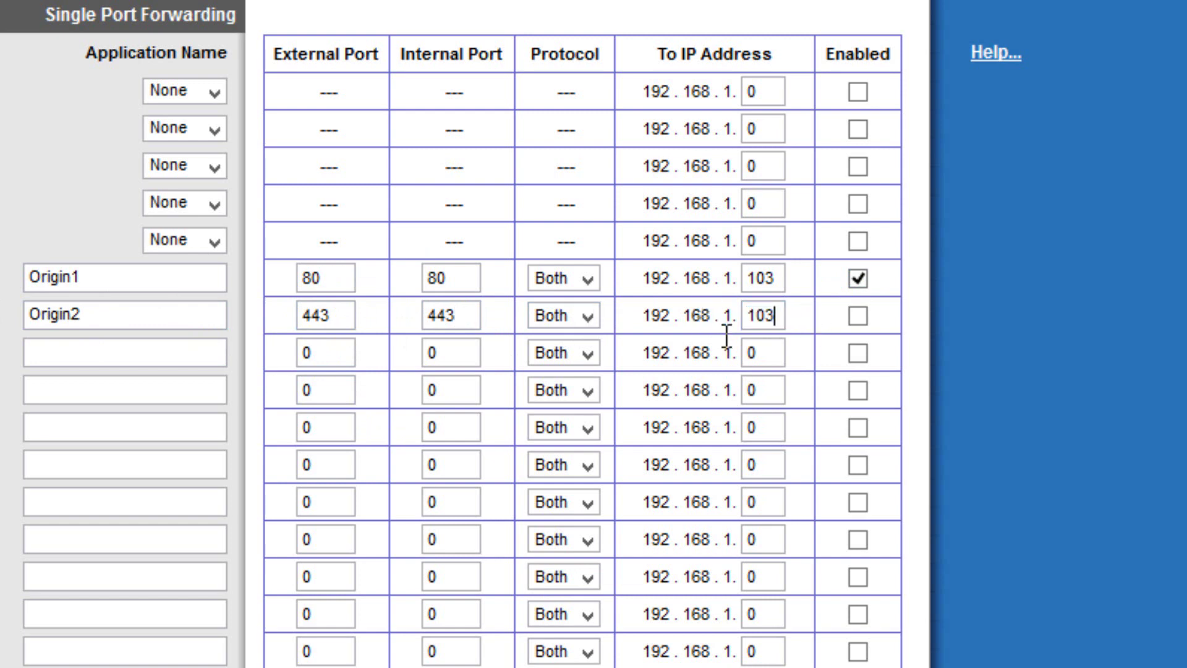
left_click(858, 316)
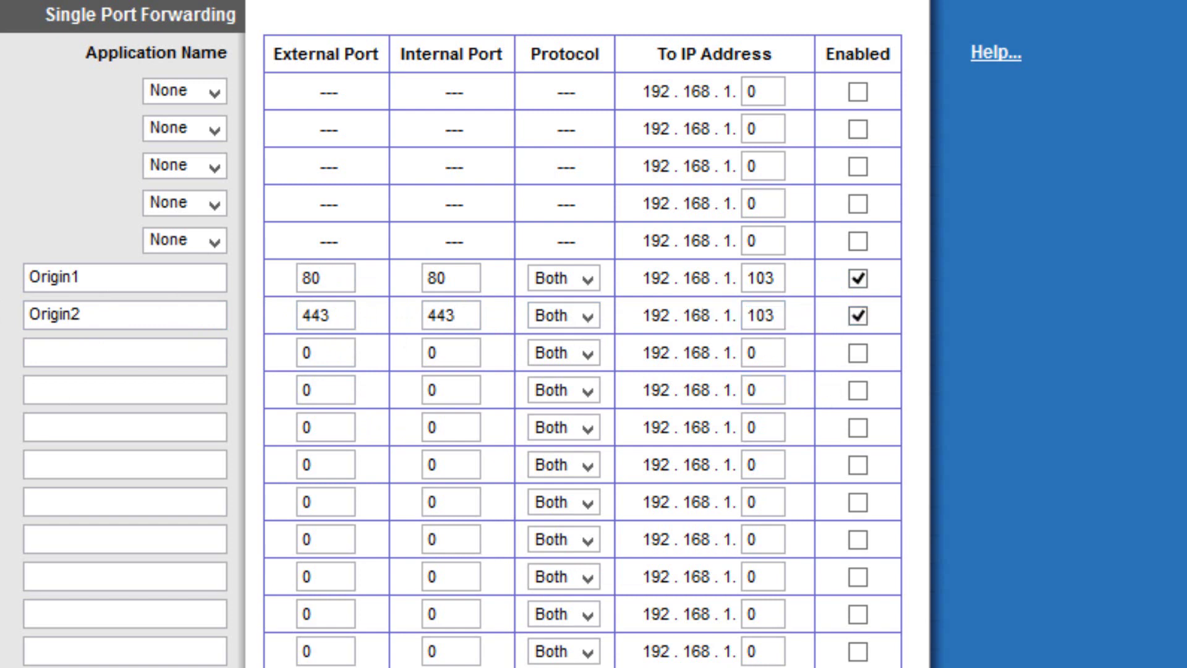
Add an enabled Origin3 entry on ports 18000/18000 forwarding to 192.168.1.103.
left_click(73, 352)
type("Origin3")
key("Tab")
type("18000")
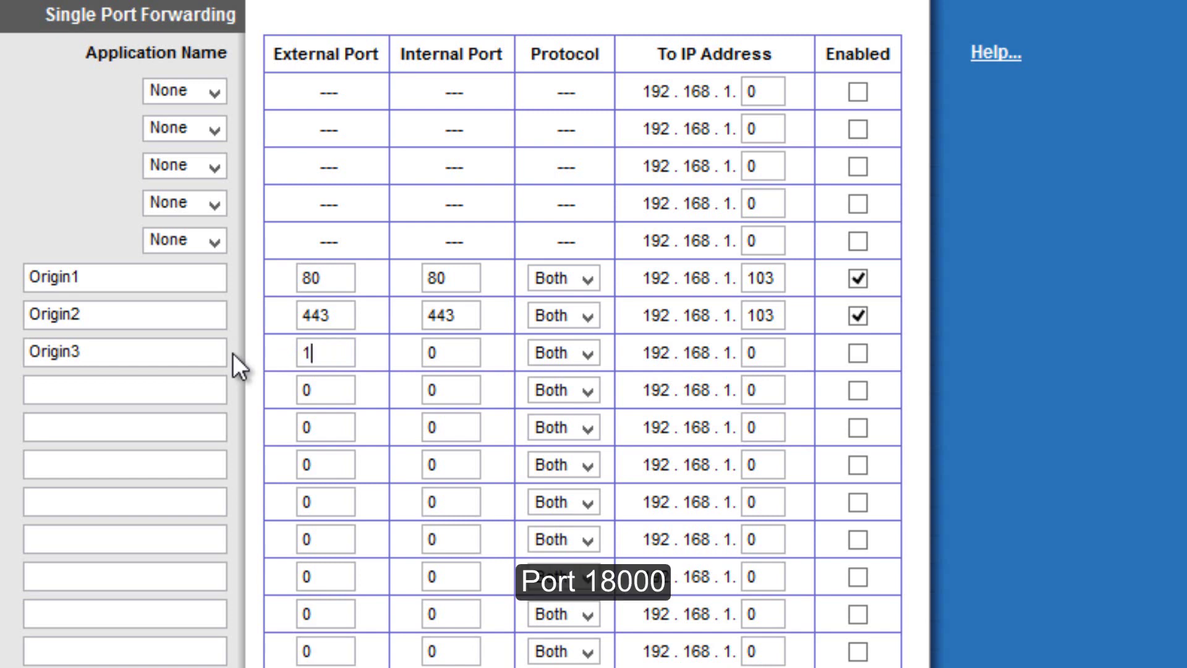
left_click(432, 350)
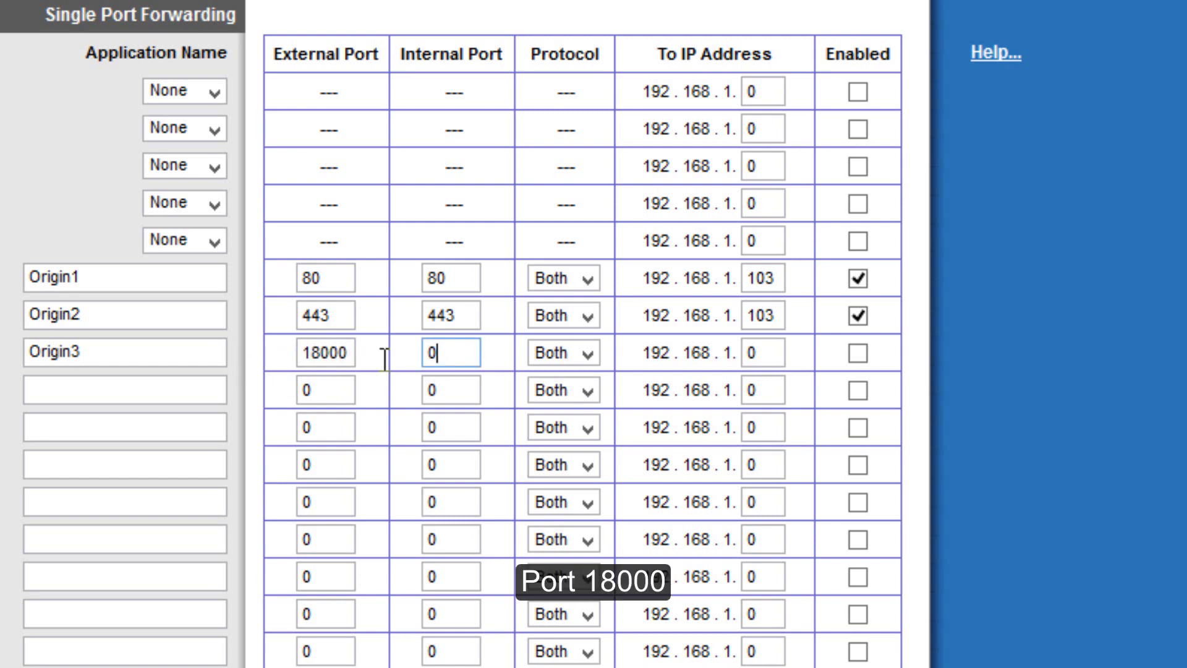
key("shift+Home")
type("18000")
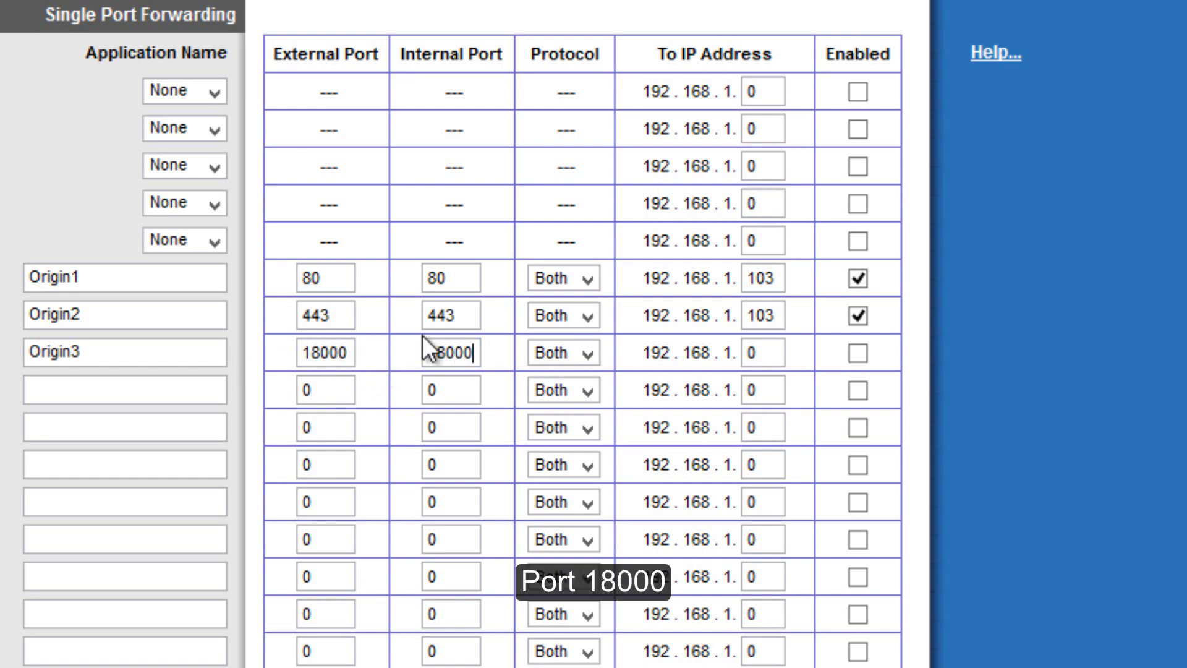
left_click(774, 352)
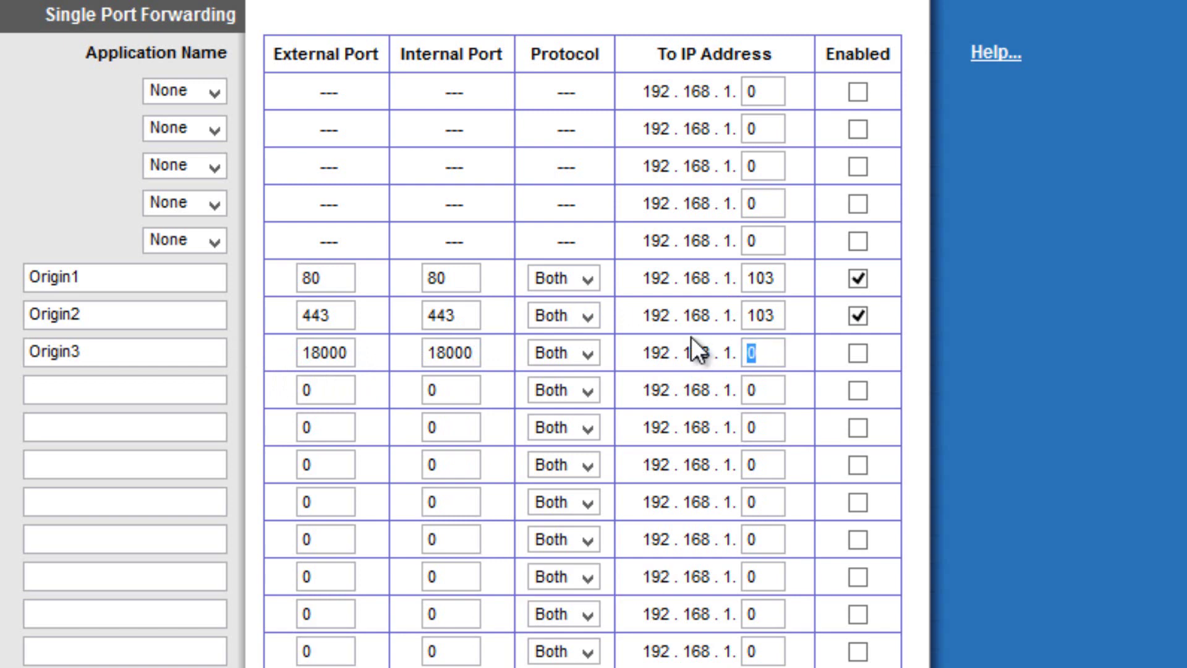
type("103")
left_click(861, 358)
Add an enabled Origin4 entry on ports 18120/18120 forwarding to 192.168.1.103.
left_click(103, 384)
type("Origin")
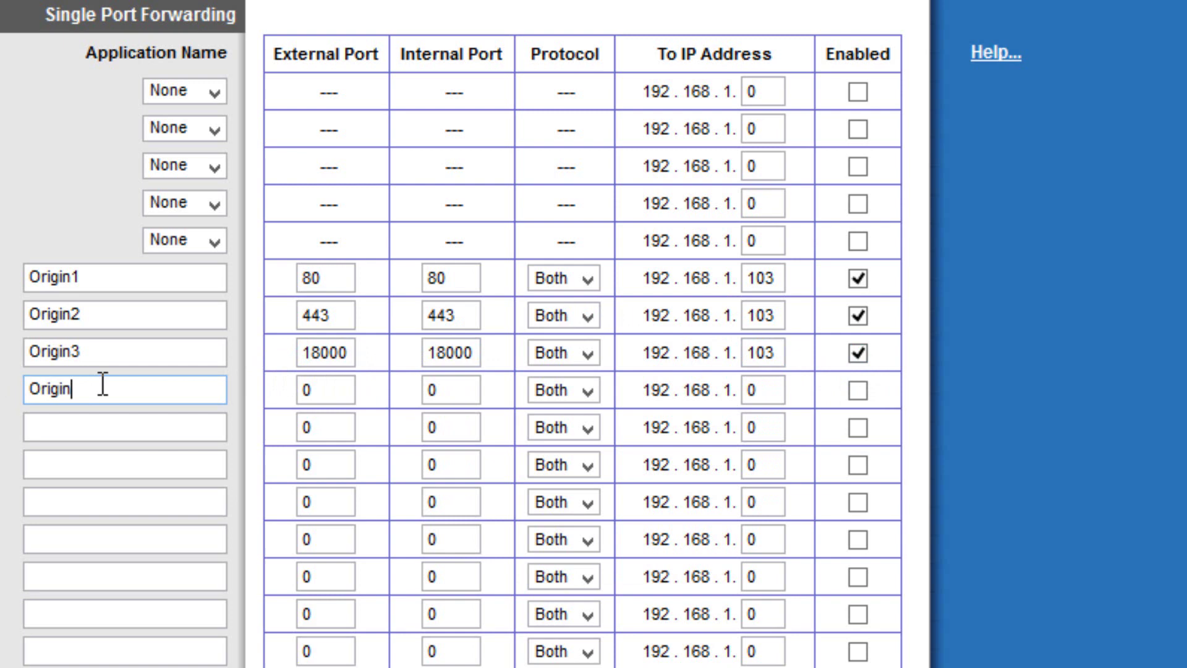
type("4")
double_click(333, 391)
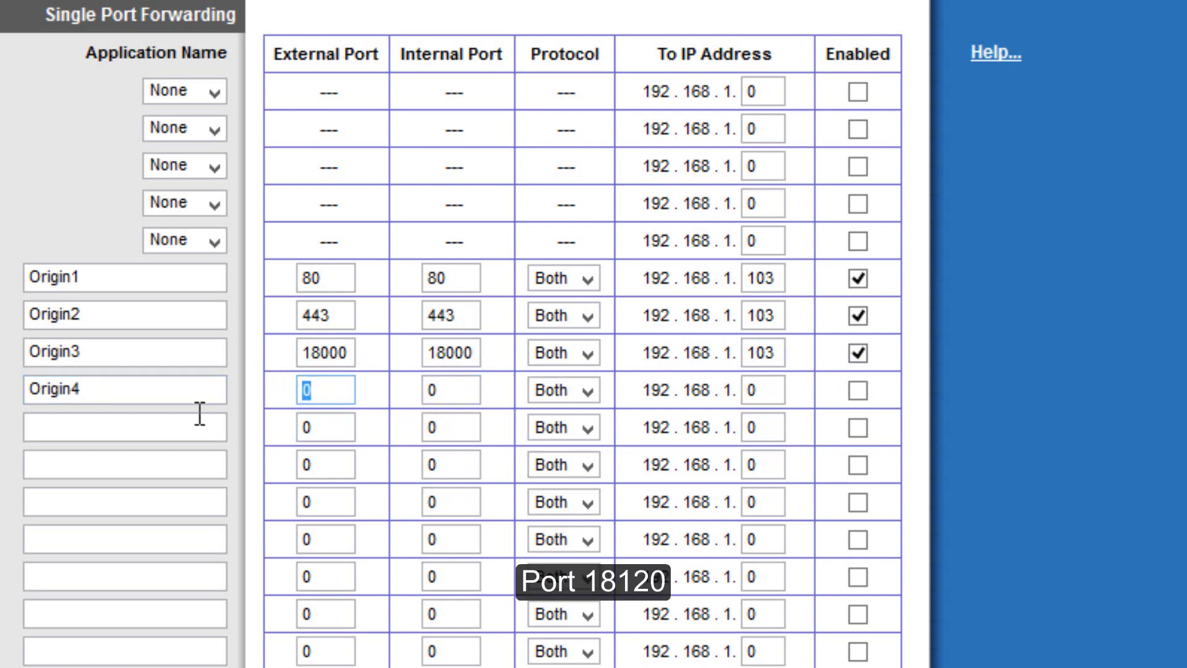
type("18120")
double_click(457, 388)
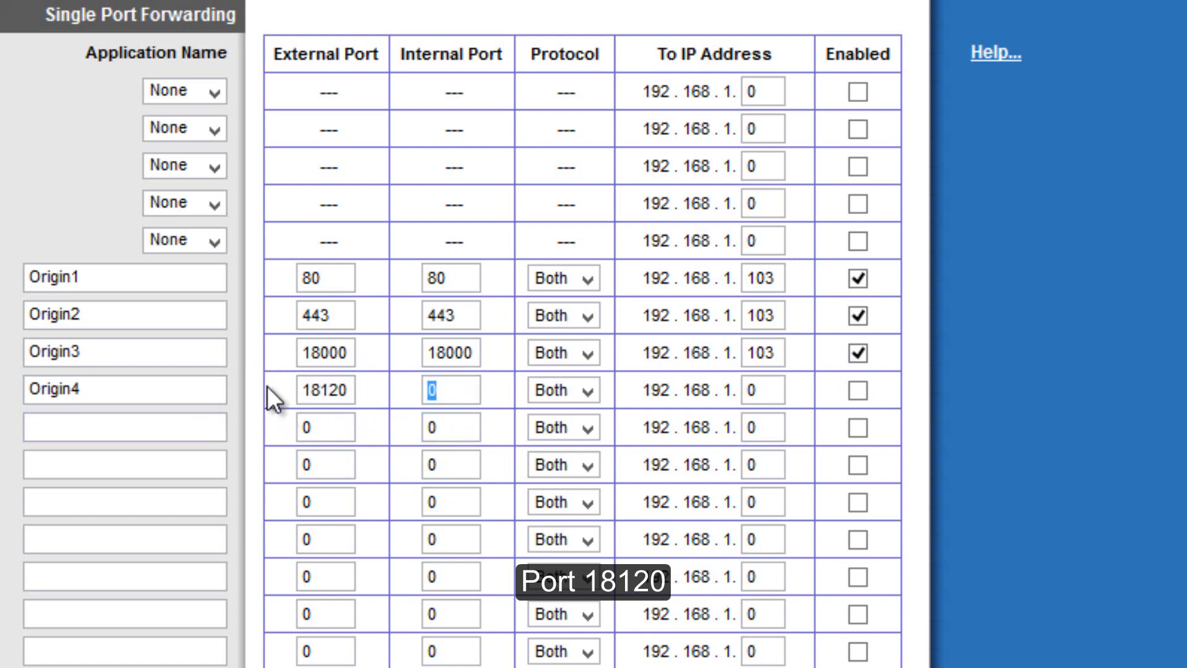
type("18120")
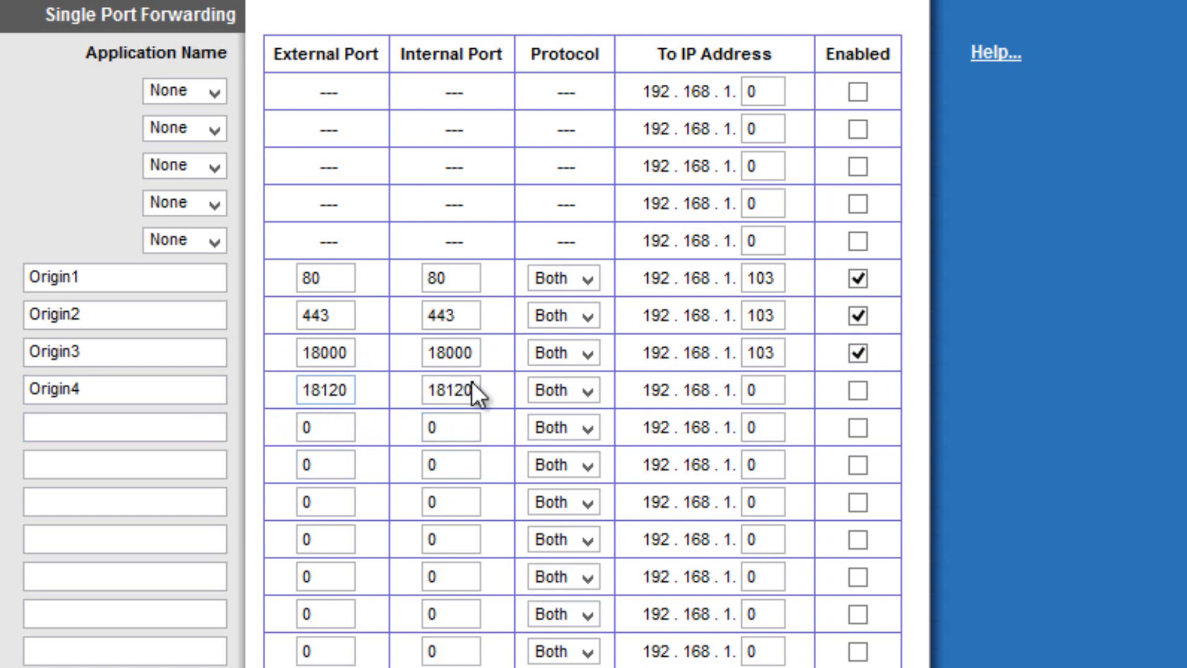
double_click(766, 390)
type("103")
left_click(92, 426)
Add an enabled Origin5 entry on ports 18060/18060 forwarding to 192.168.1.103.
type("Ori")
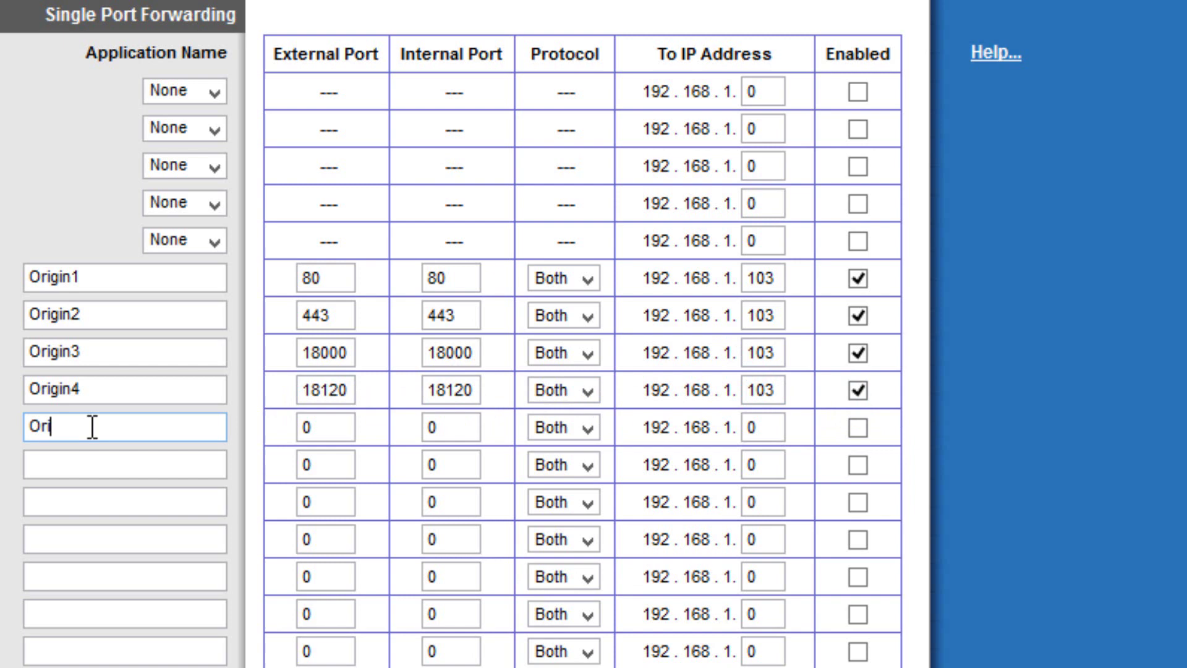
type("gin5")
left_click(323, 424)
type("1")
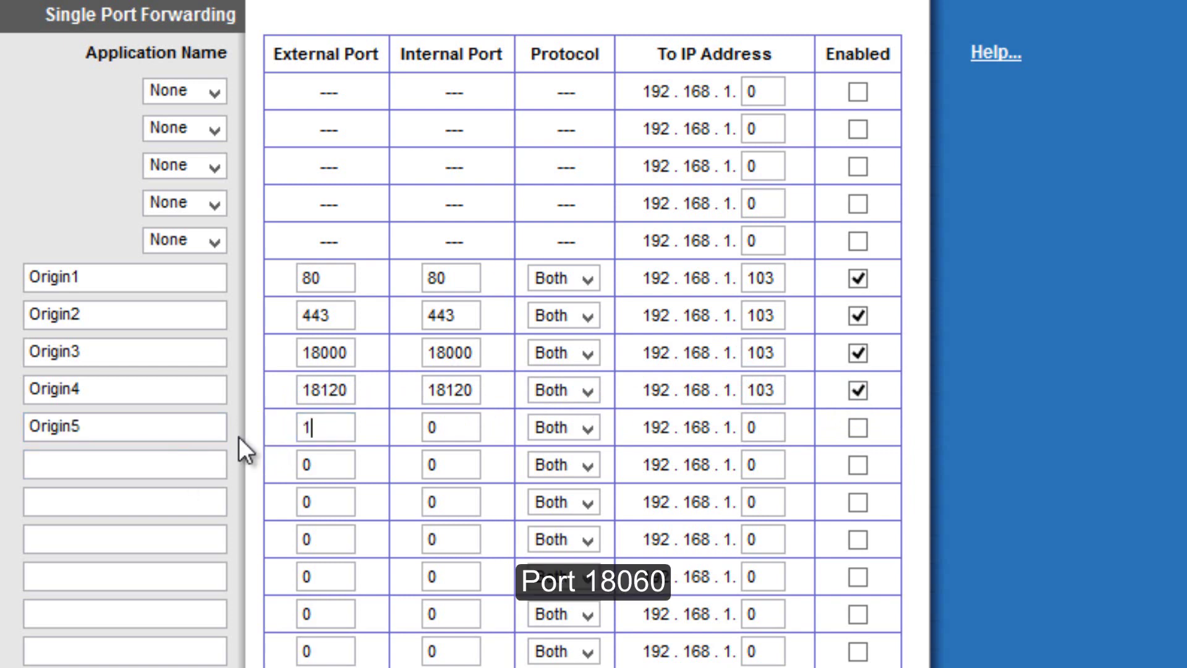
type("8060")
left_click(448, 429)
type("18060")
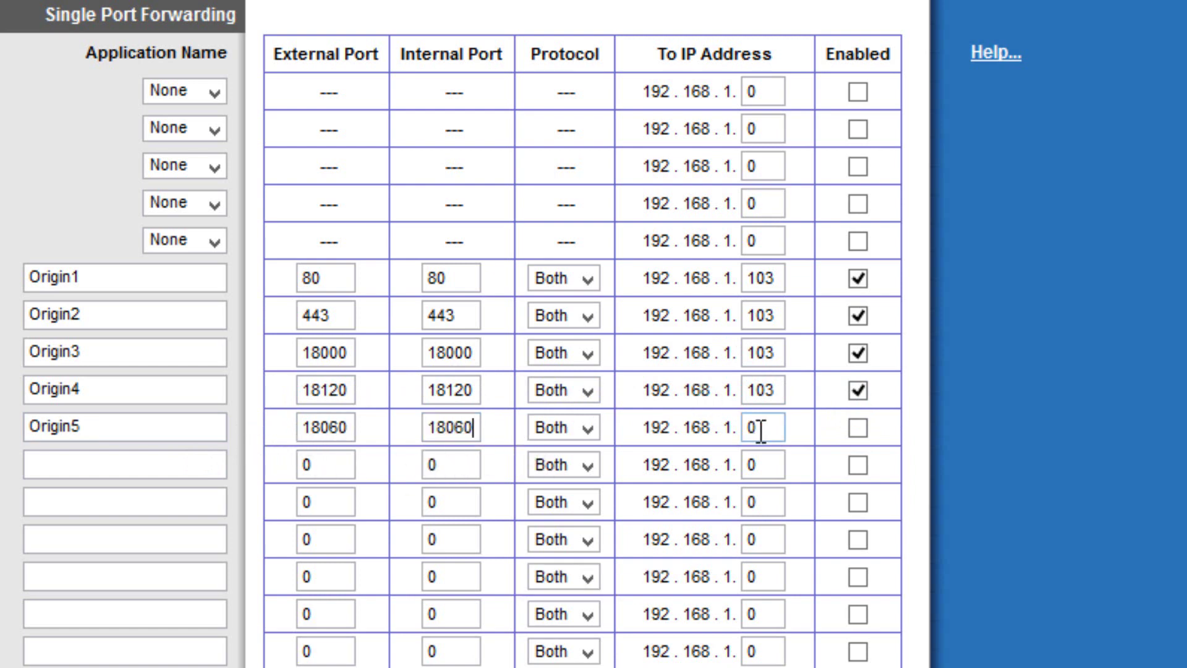
left_click(761, 431)
type("103")
left_click(865, 429)
left_click(110, 463)
Fill the Origin6 entry with ports 27900/27900 forwarding to 192.168.1.103.
type("Or")
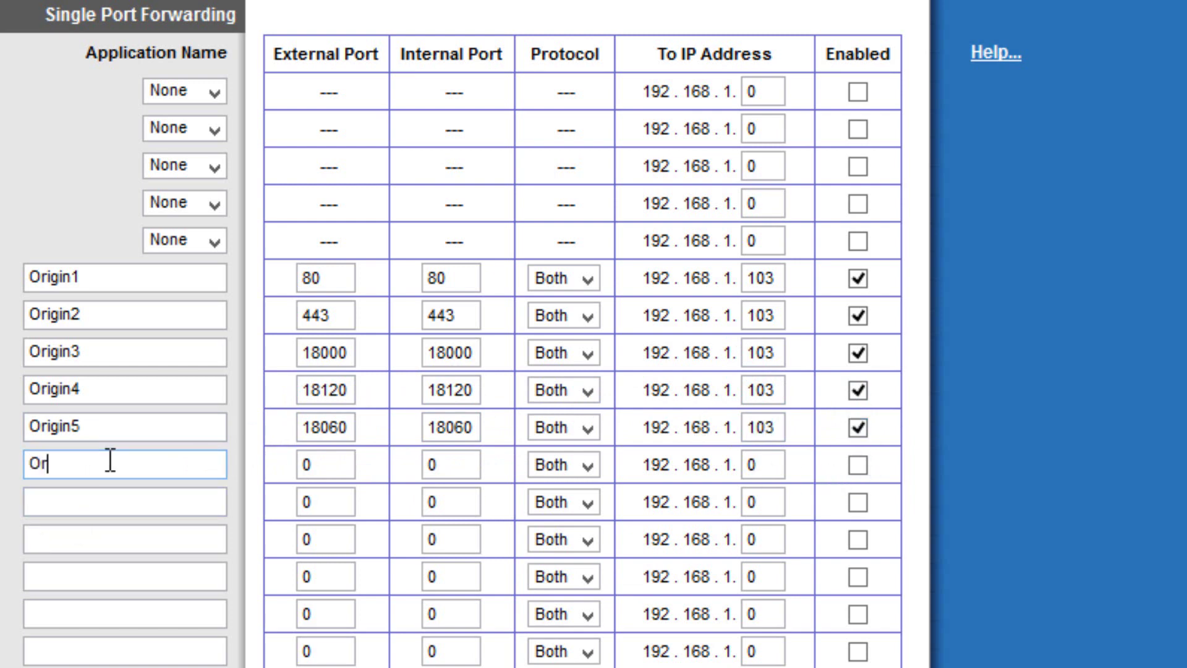
type("igin6")
left_click(340, 464)
key("ctrl+a")
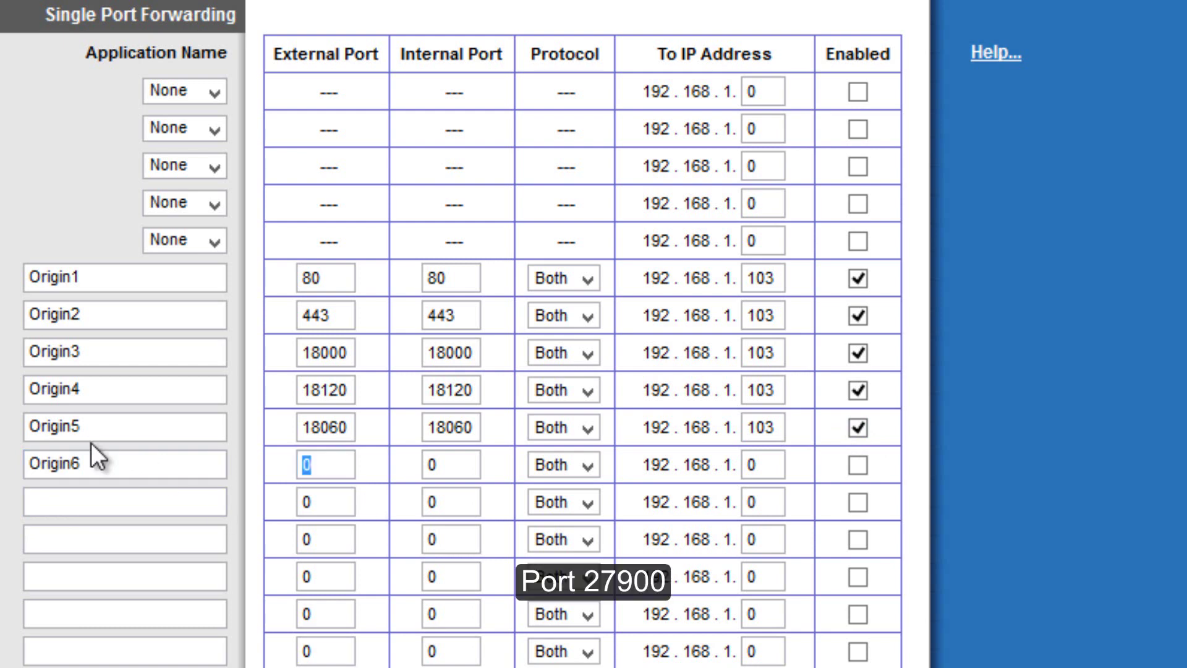
type("27900")
double_click(455, 466)
type("279")
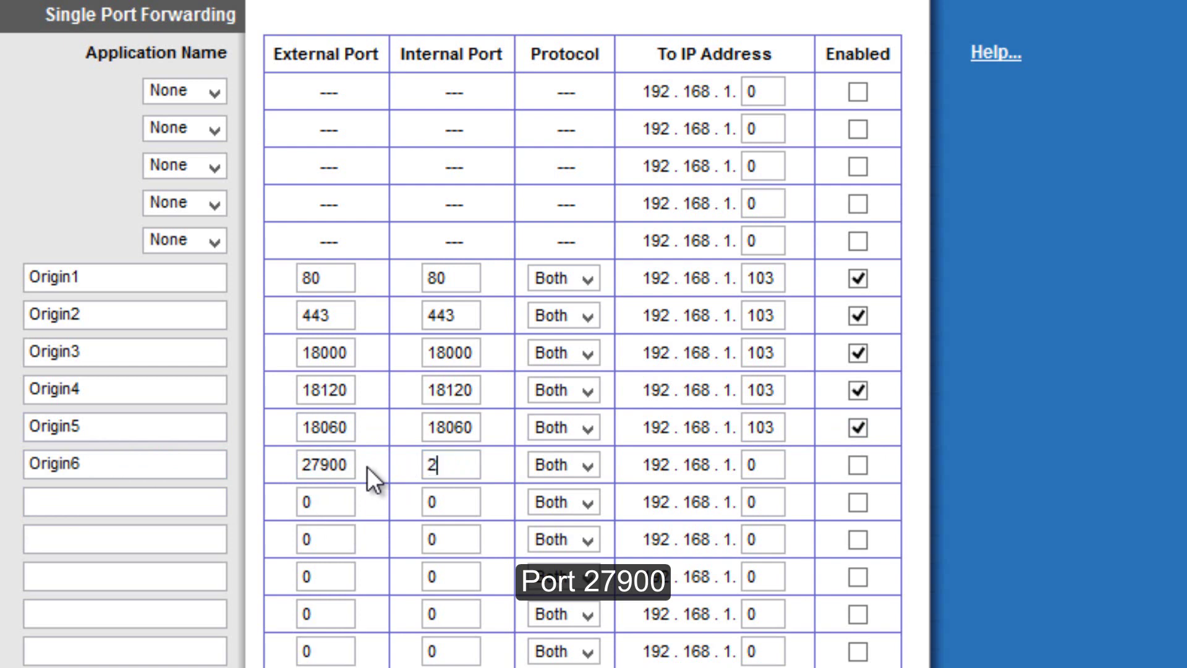
type("00")
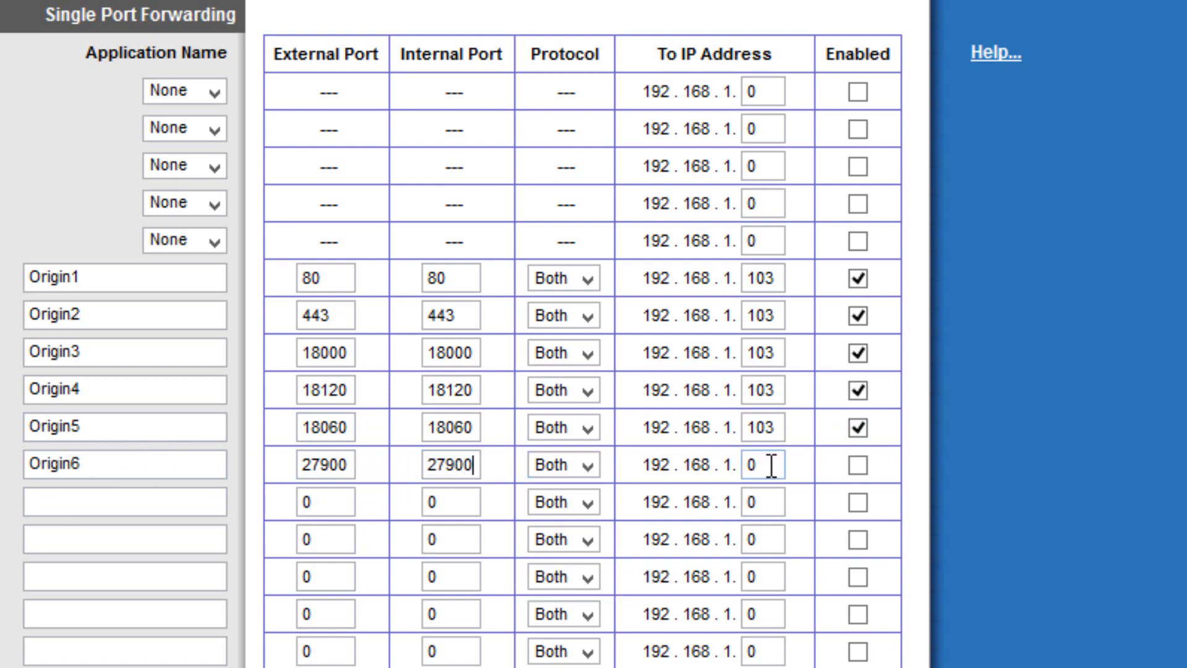
double_click(768, 466)
type("103")
Add an enabled Origin7 entry on port 28910 forwarding to 192.168.1.103.
left_click(87, 503)
type("Origin")
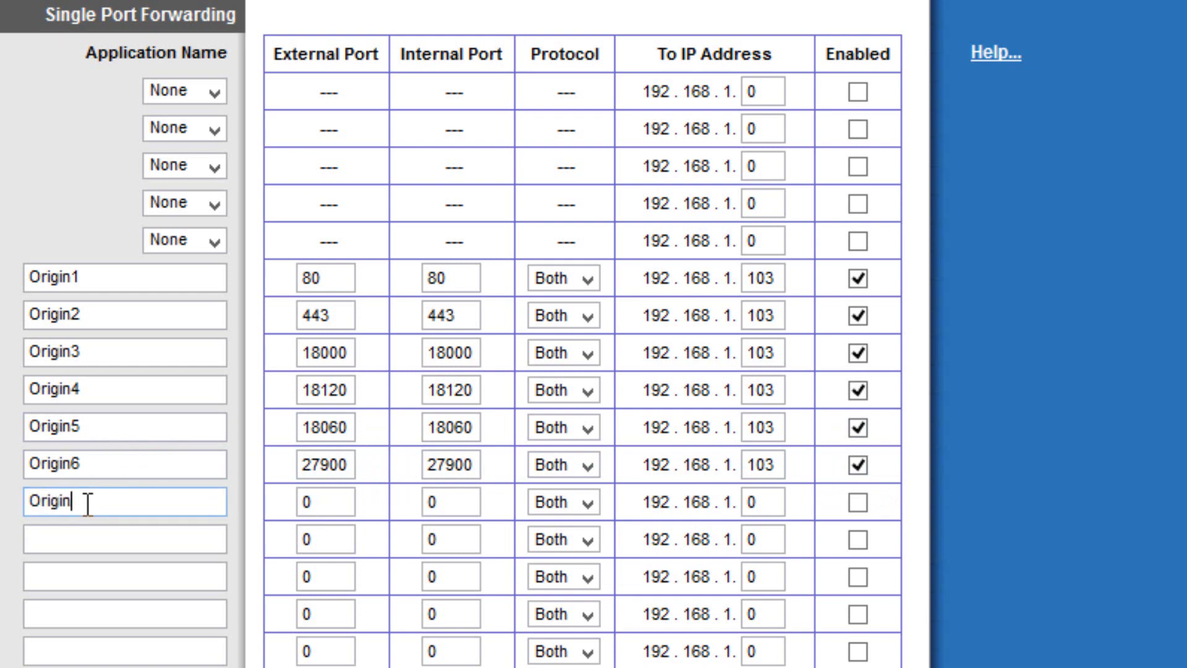
type("7")
key("Tab")
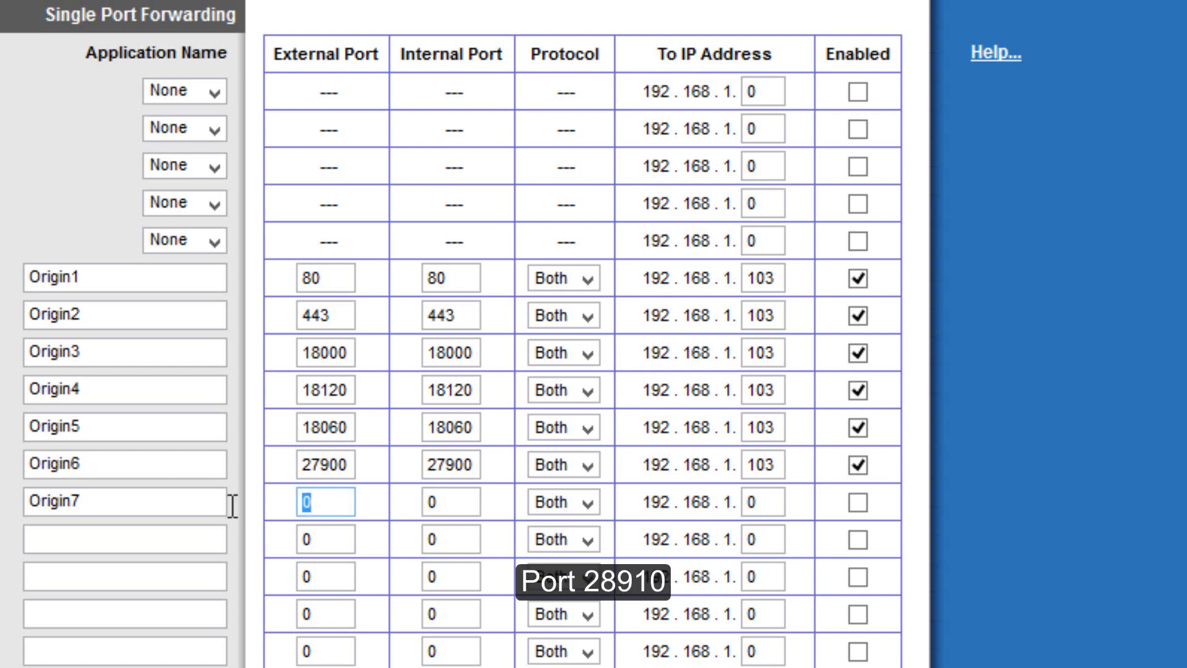
type("28910")
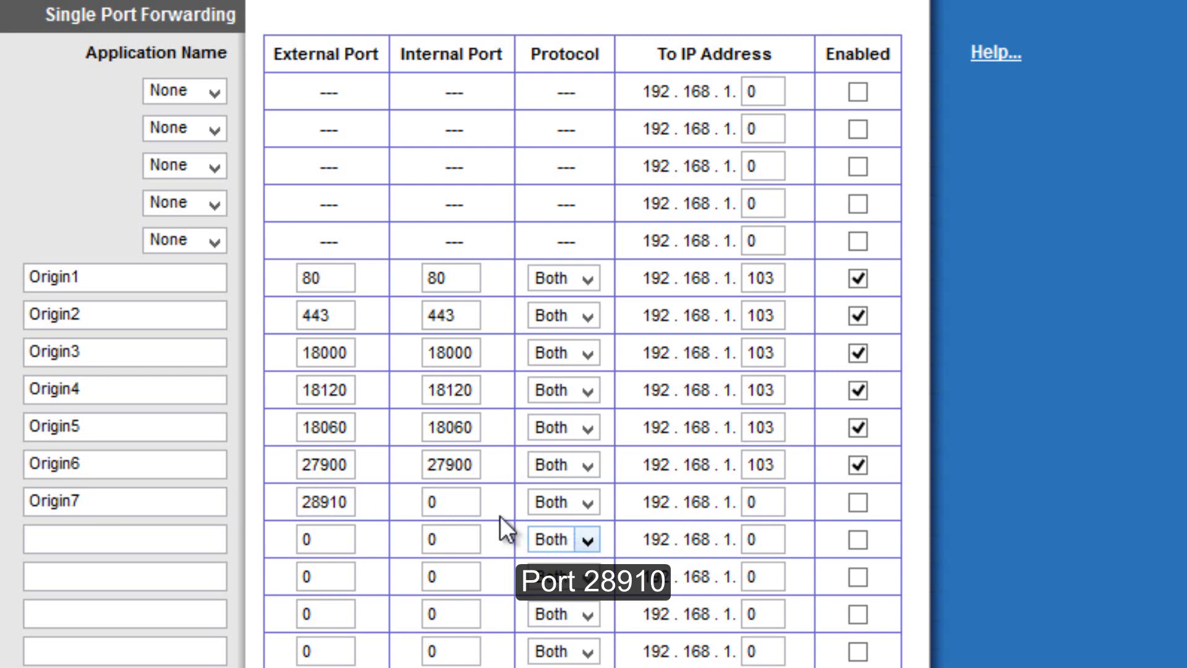
key("Tab")
type("28910")
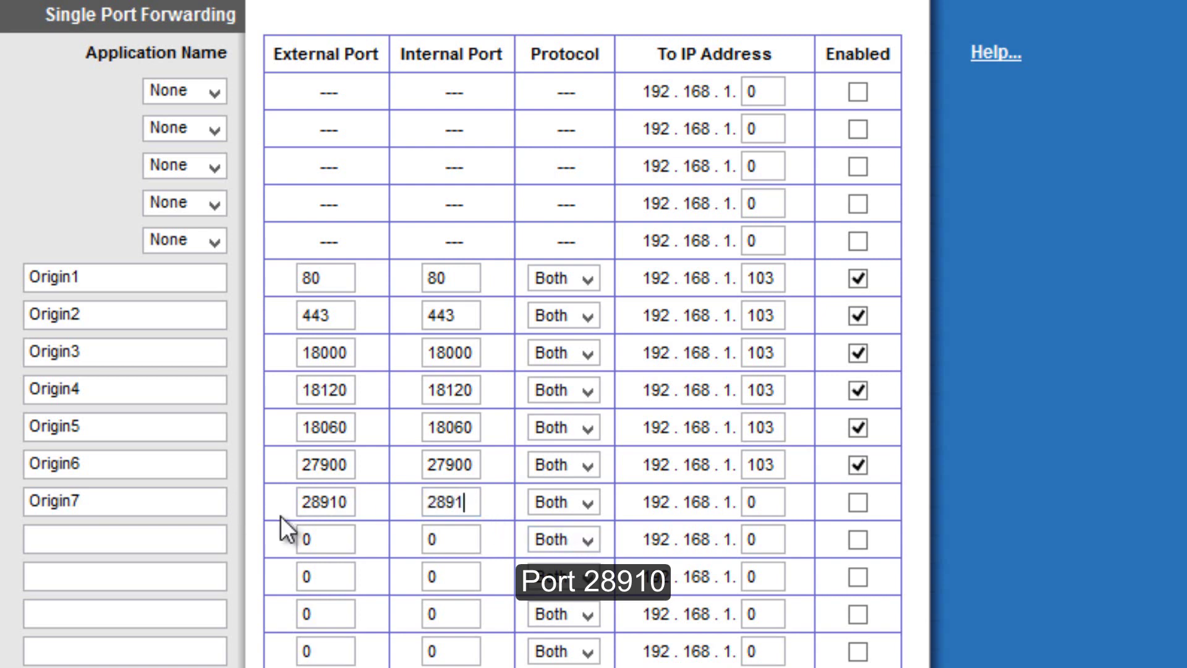
key("Tab")
key("Tab")
type("103")
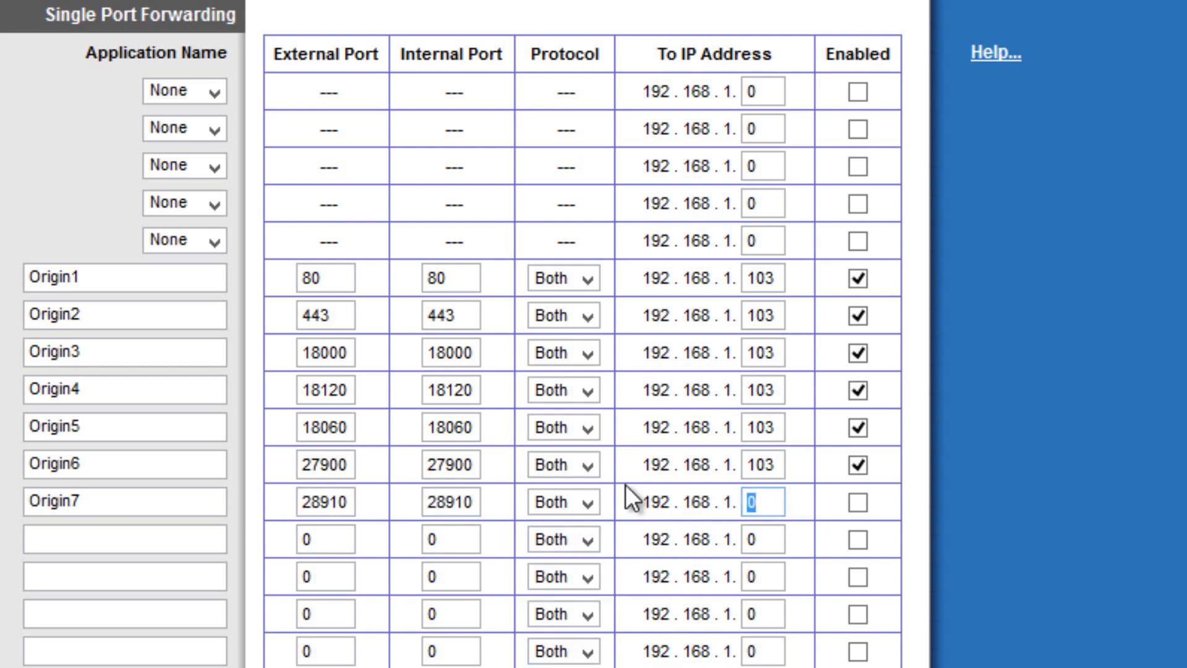
left_click(861, 499)
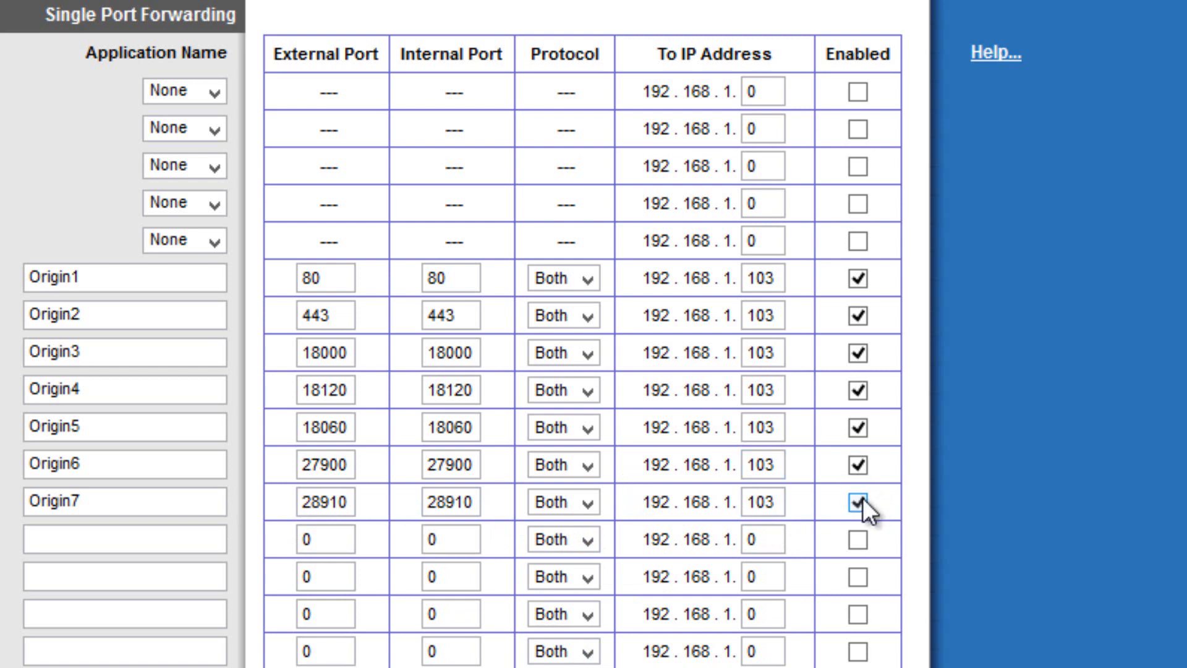
Add an enabled Origin8 entry on ports 29900/29900 forwarding to 192.168.1.103.
left_click(179, 545)
type("Origin8")
key("Tab")
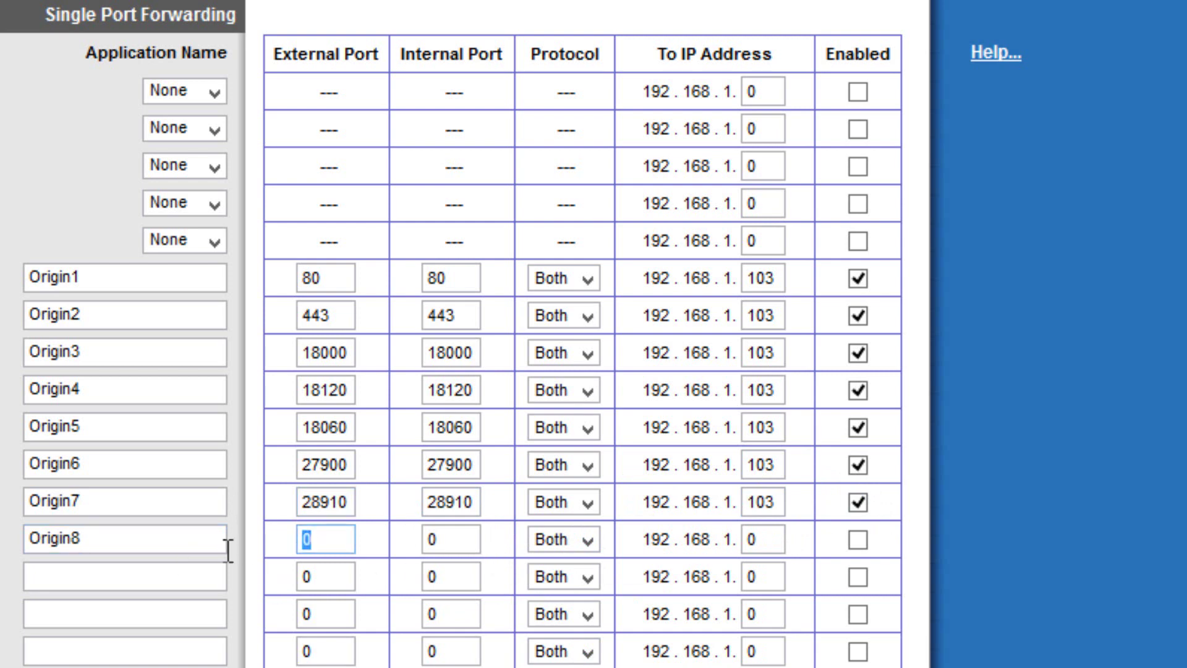
type("29900")
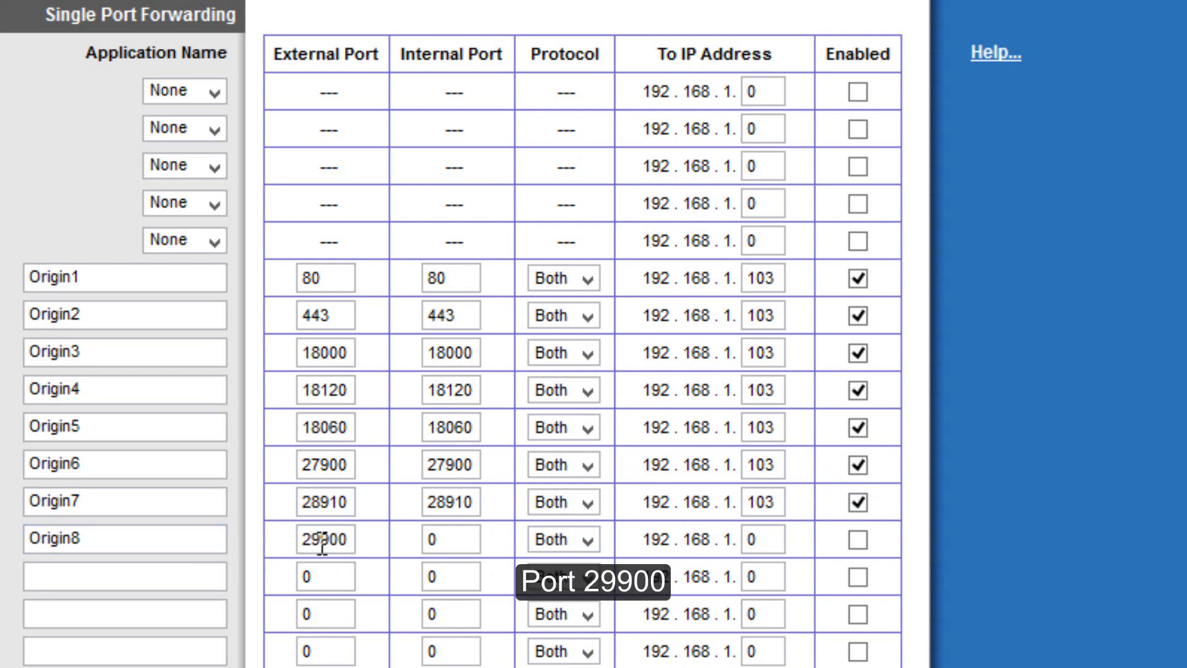
key("Tab")
type("29900")
double_click(741, 539)
type("103")
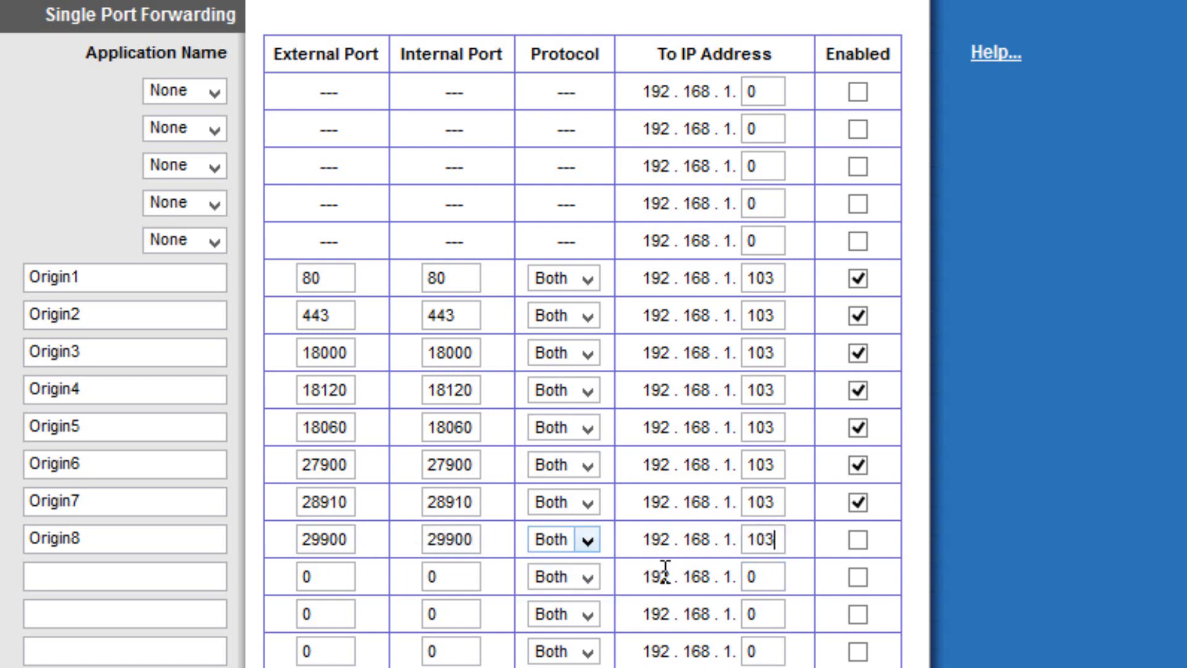
left_click(858, 540)
left_click(204, 572)
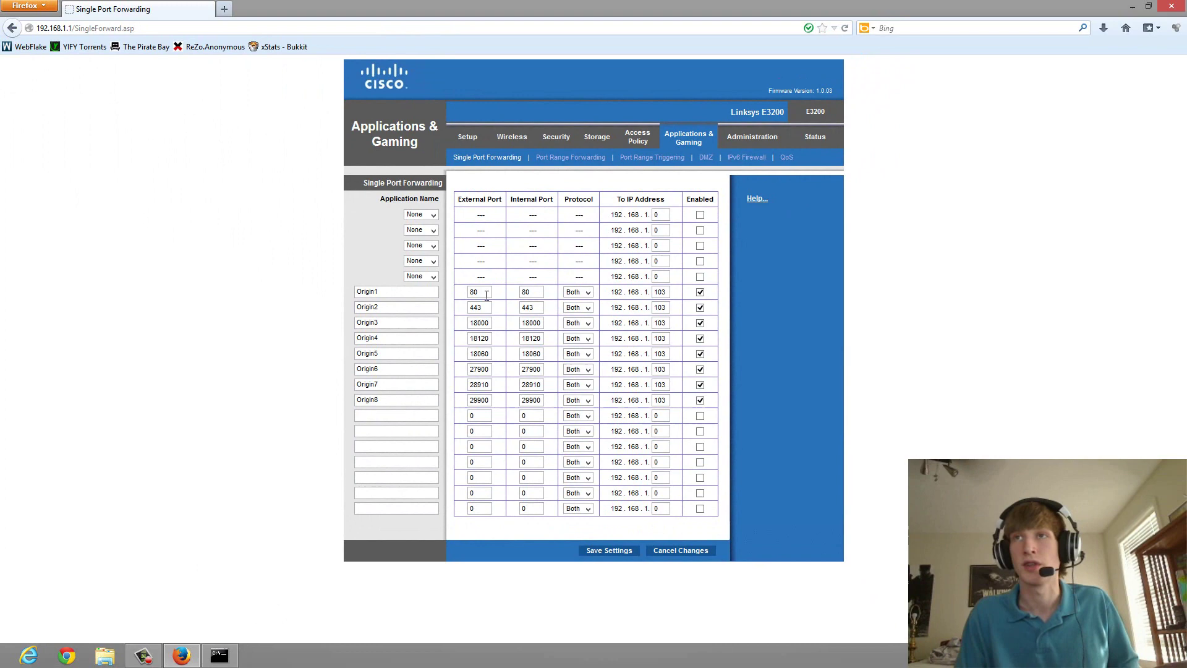
Save the Origin1–Origin8 forwarding entries and continue past the confirmation page.
left_click(351, 280)
left_click(596, 551)
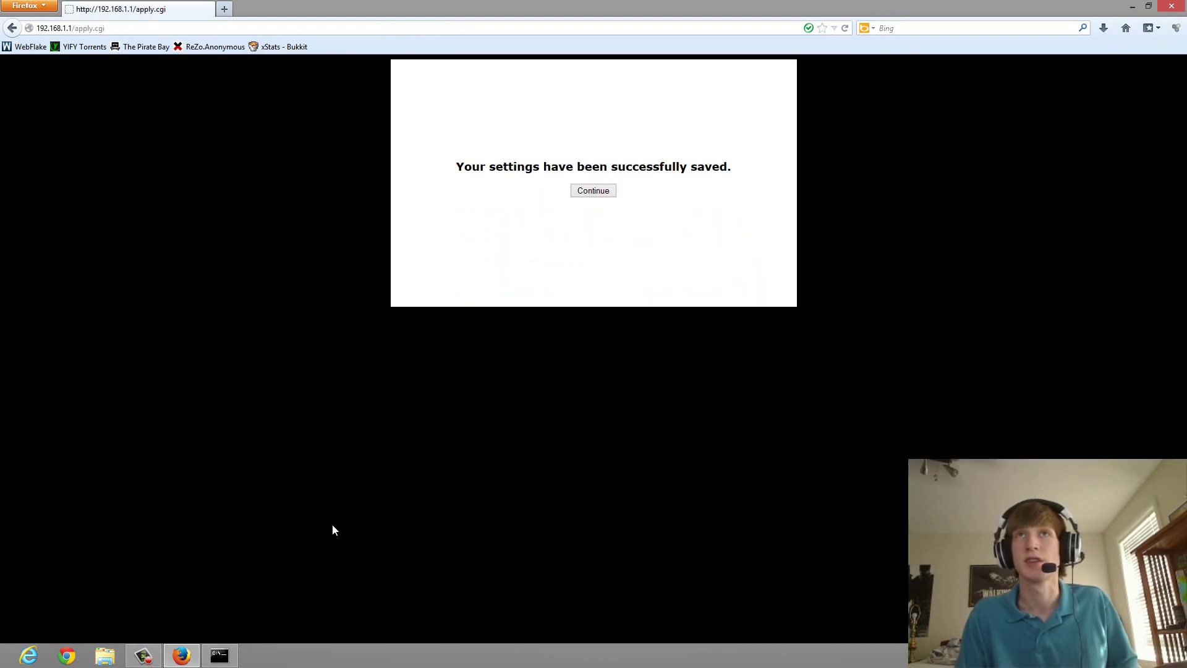
left_click(595, 190)
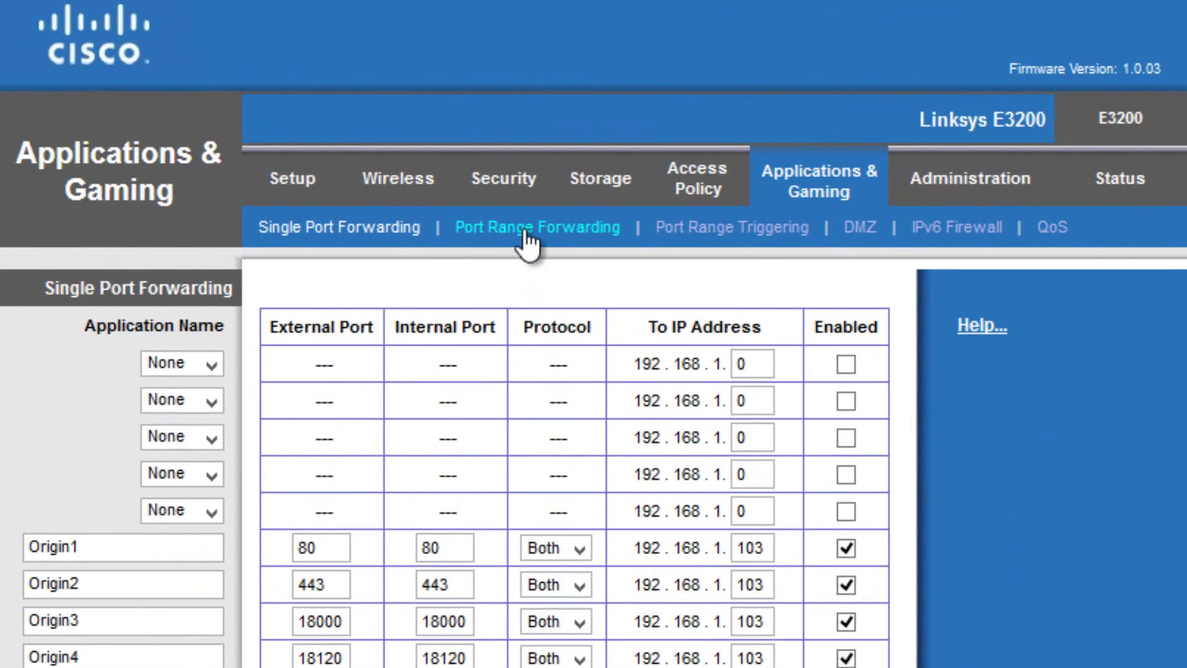
In Port Range Forwarding, add an enabled Origin9 range 1024–1124 to 192.168.1.103.
left_click(525, 234)
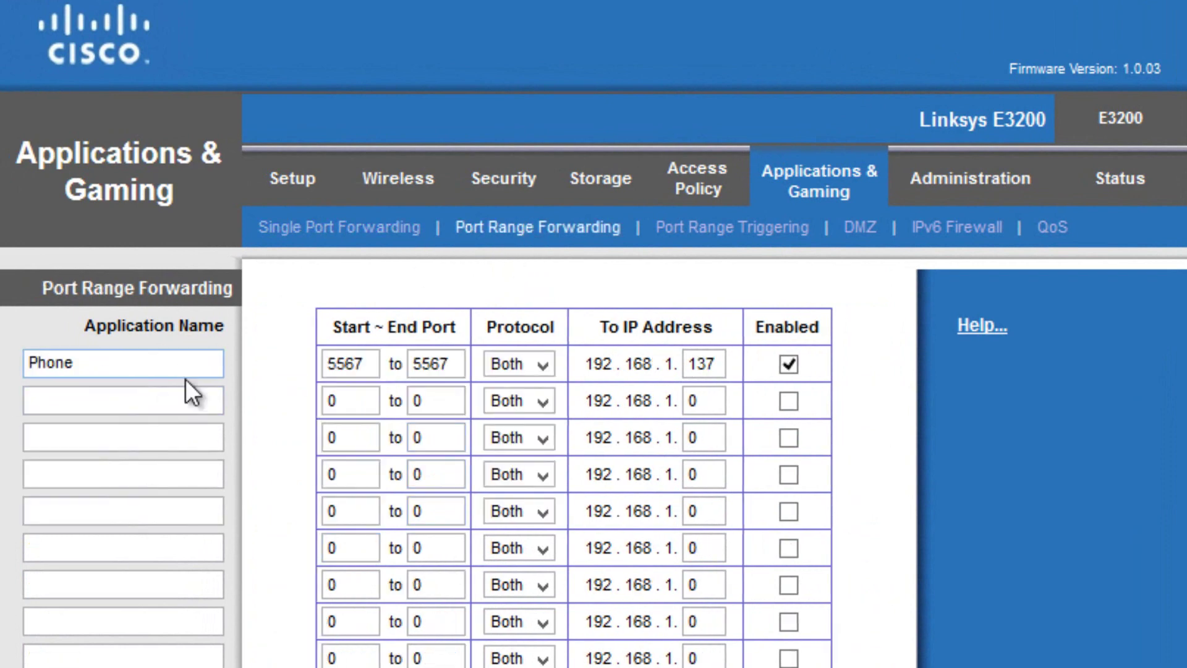
left_click(202, 405)
type("Origin9")
key("Tab")
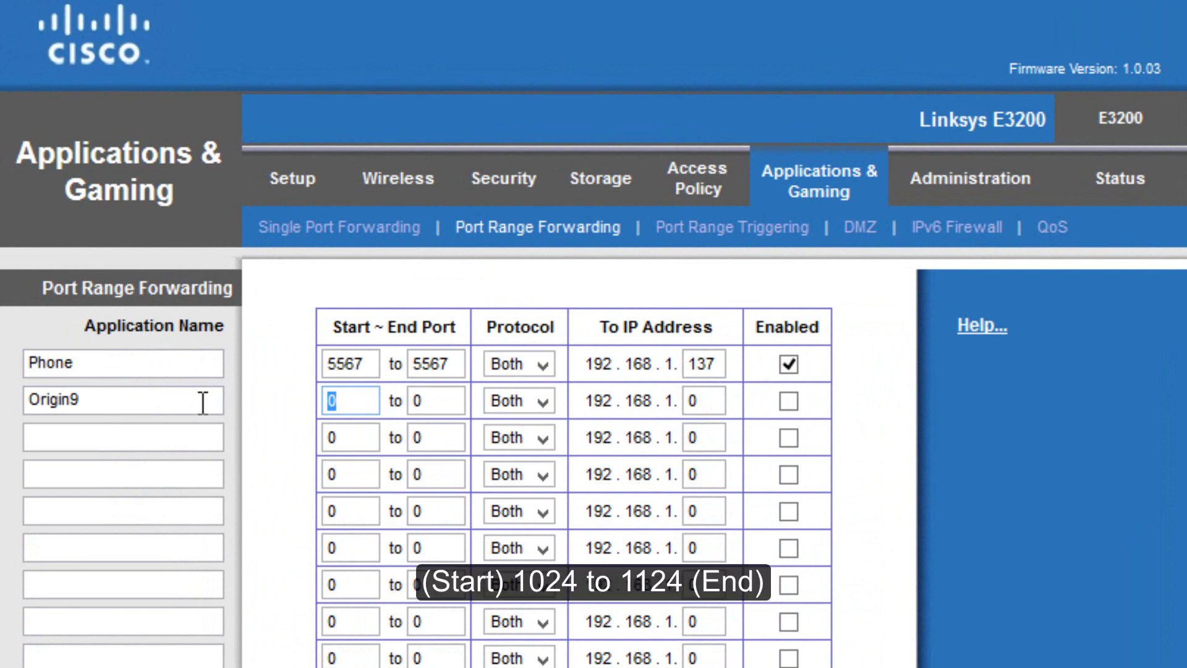
type("1024")
key("Tab")
type("1124")
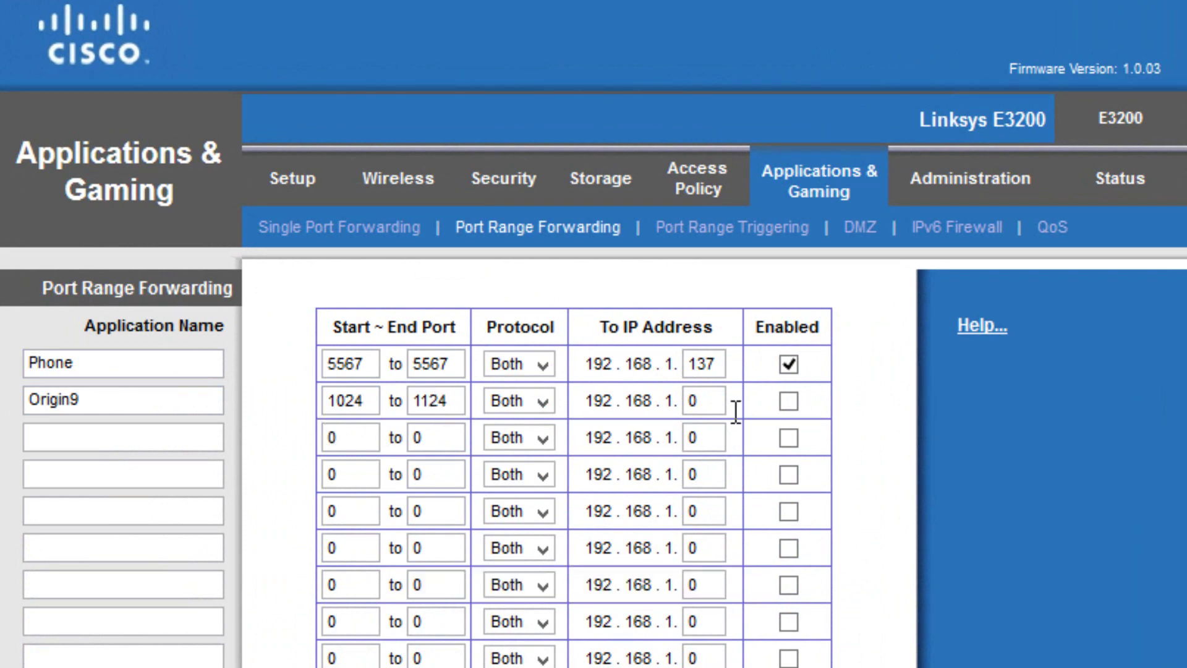
key("Tab")
key("Tab")
type("103")
left_click(790, 401)
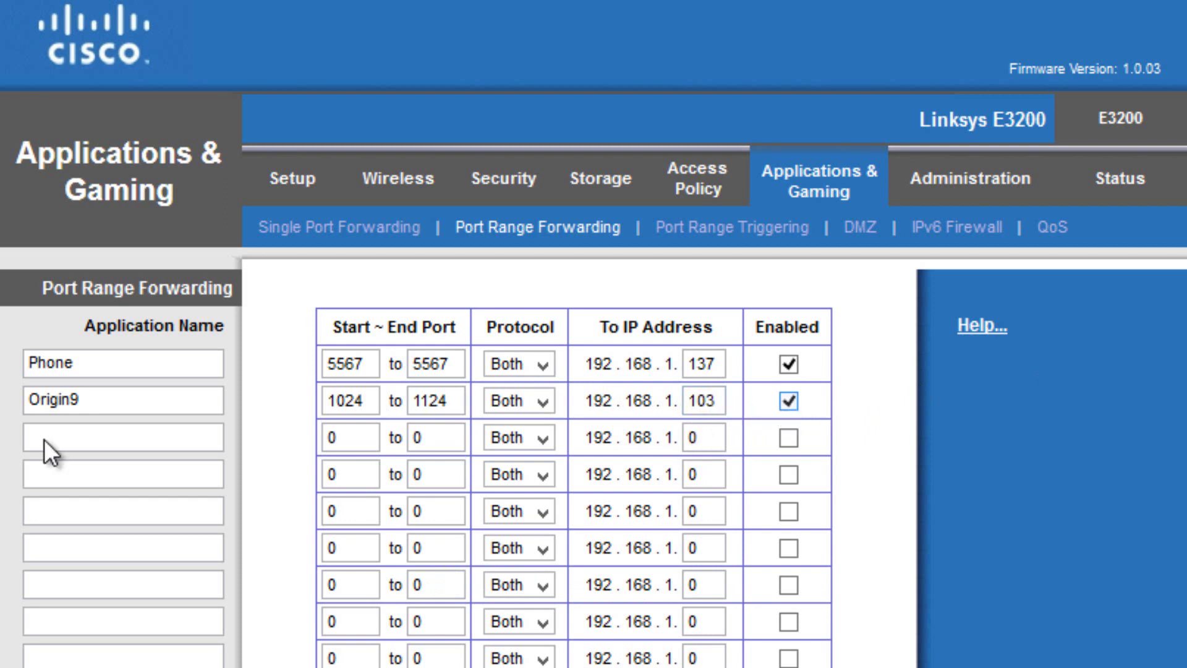
Add an Origin10 range entry from port 9960 to 9969.
left_click(85, 440)
type("Origin10")
key("Tab")
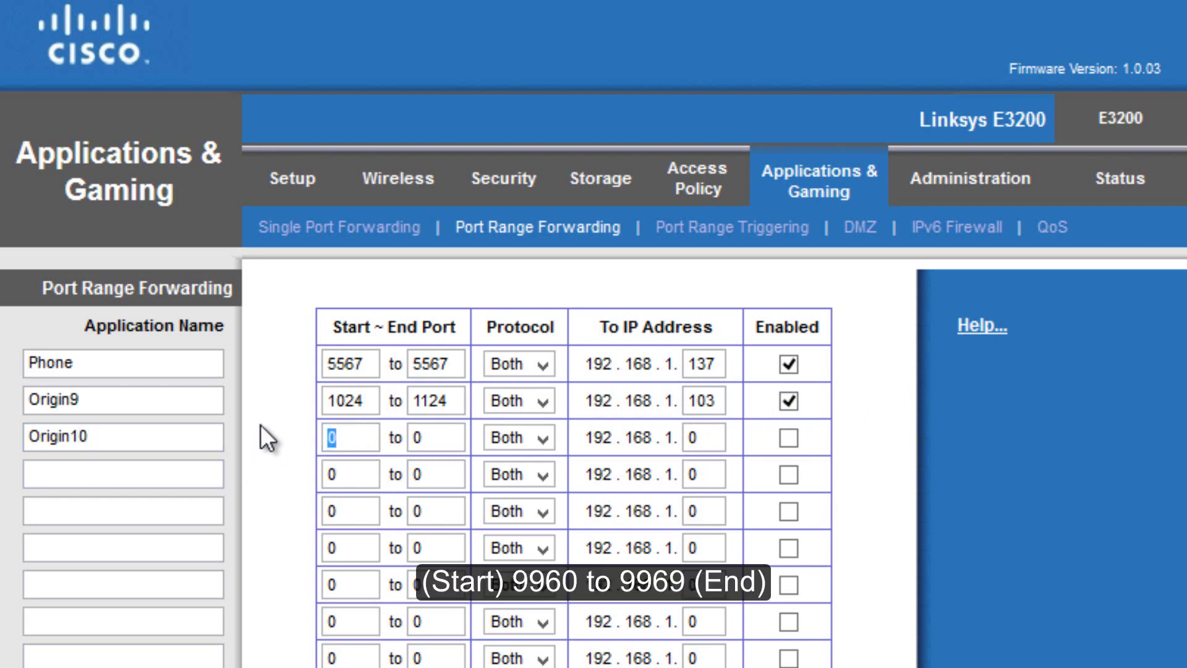
type("9960")
key("Tab")
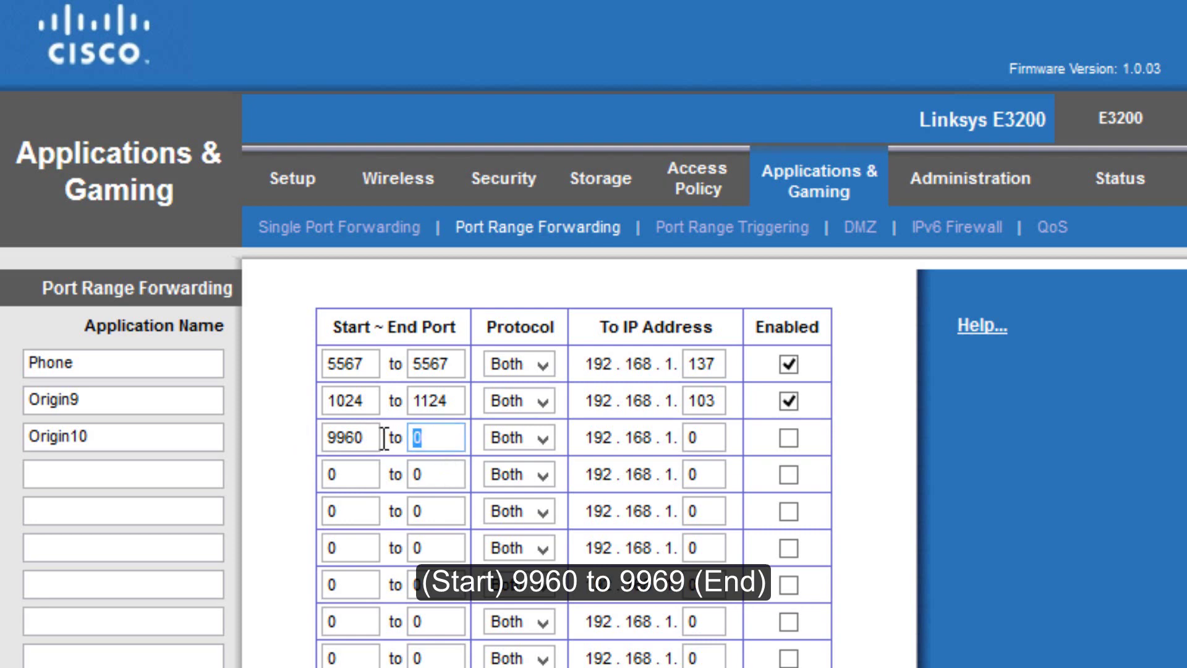
type("9969")
key("Tab")
key("Tab")
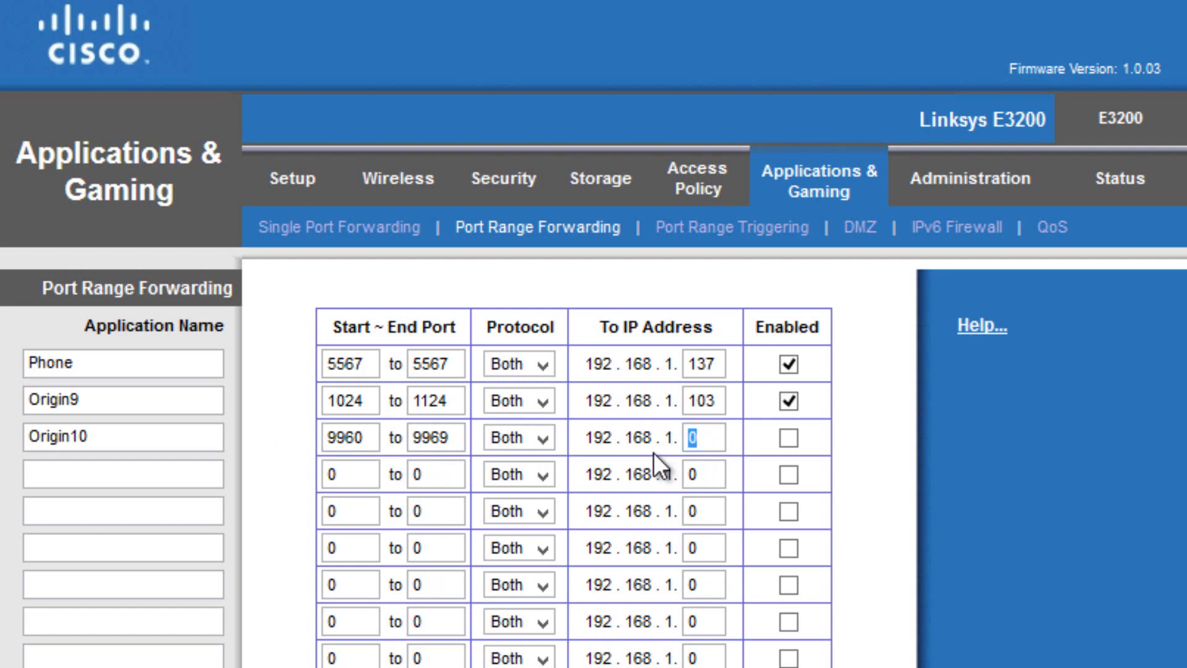
Point Origin10 to 192.168.1.103, enable it, save, and return to Single Port Forwarding.
type("103")
left_click(788, 437)
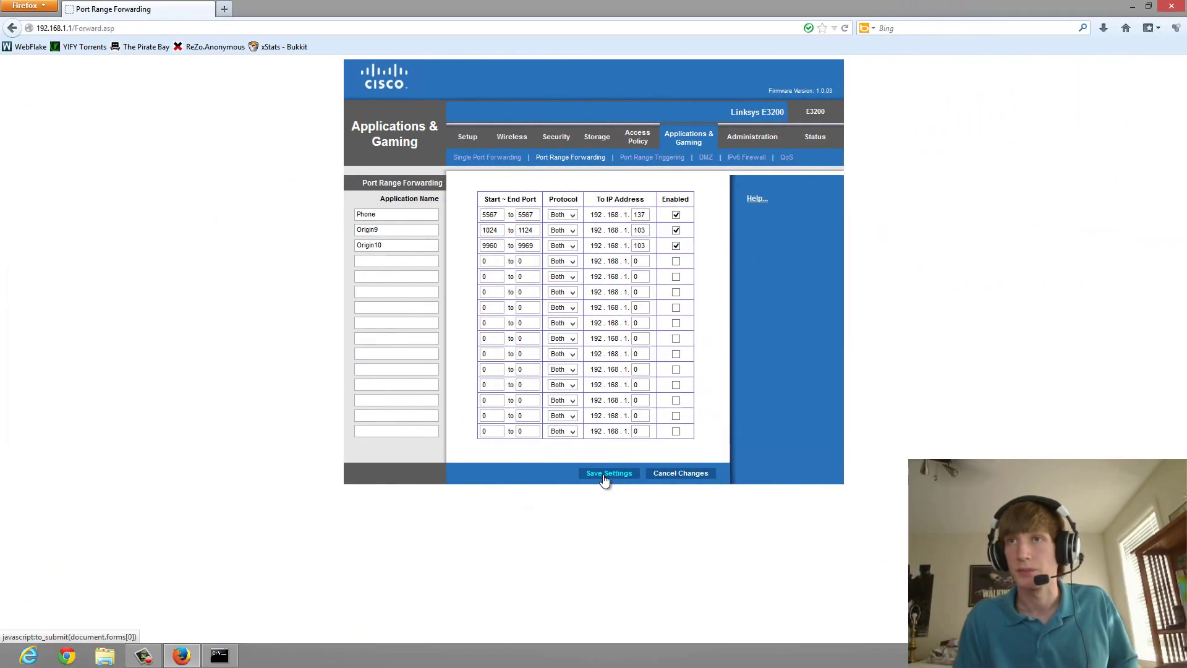
left_click(604, 474)
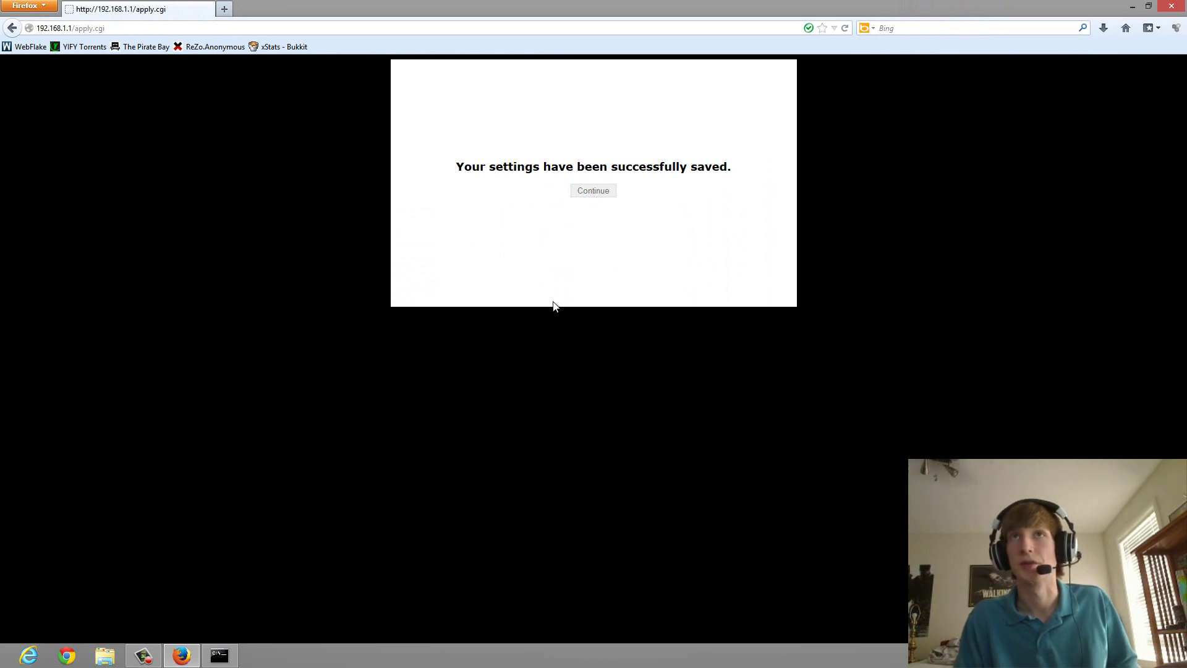
left_click(571, 188)
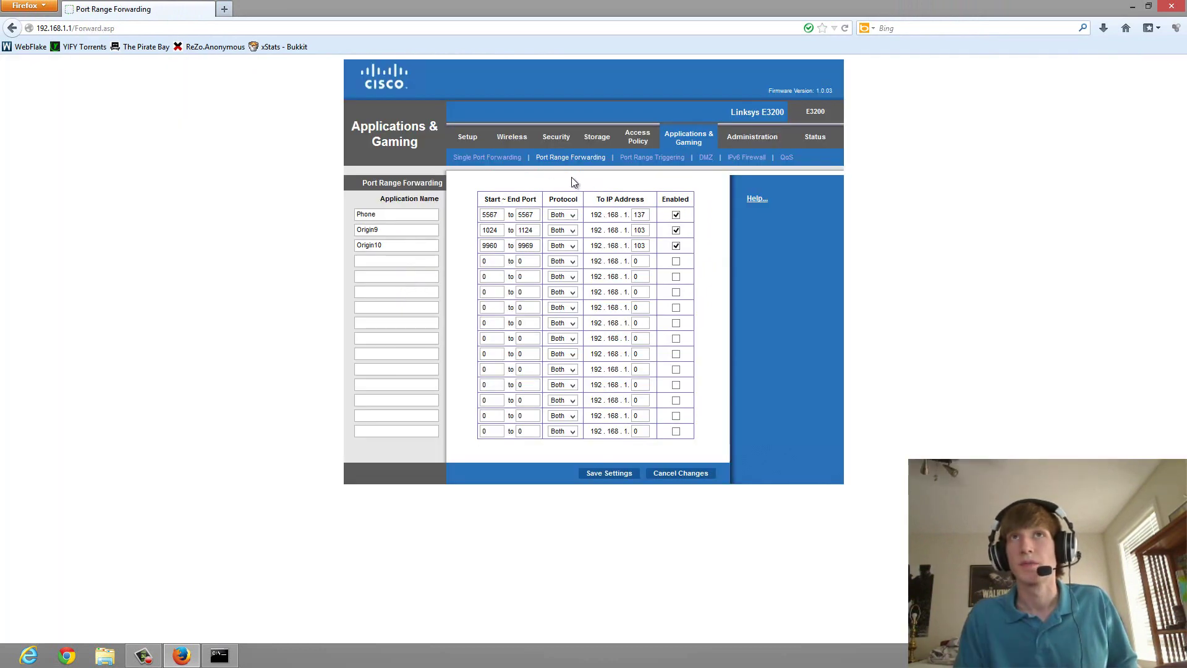
left_click(494, 157)
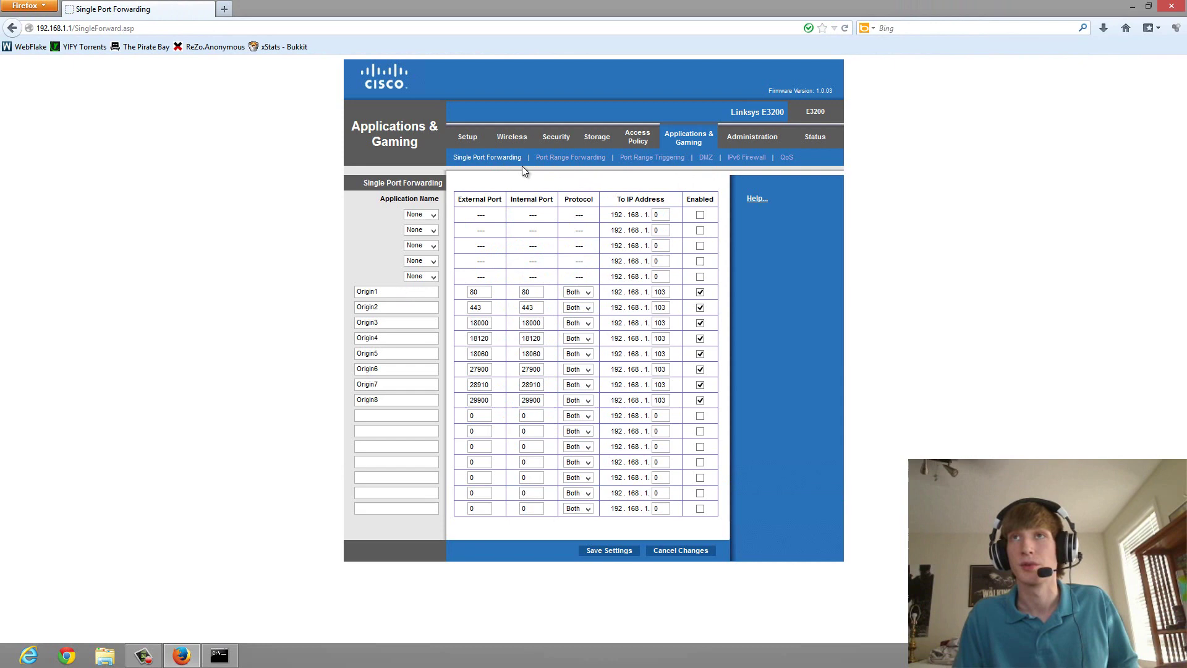